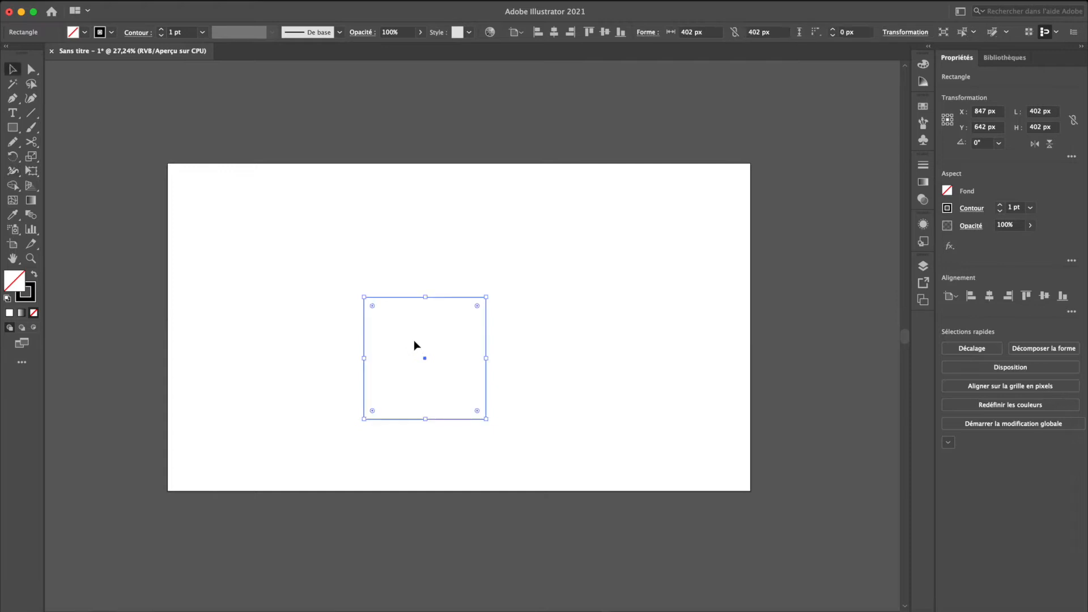
# - Swap the square's fill and stroke, and set its fill colour to red #c12d2d
pyautogui.hotkey('shift', 'x')
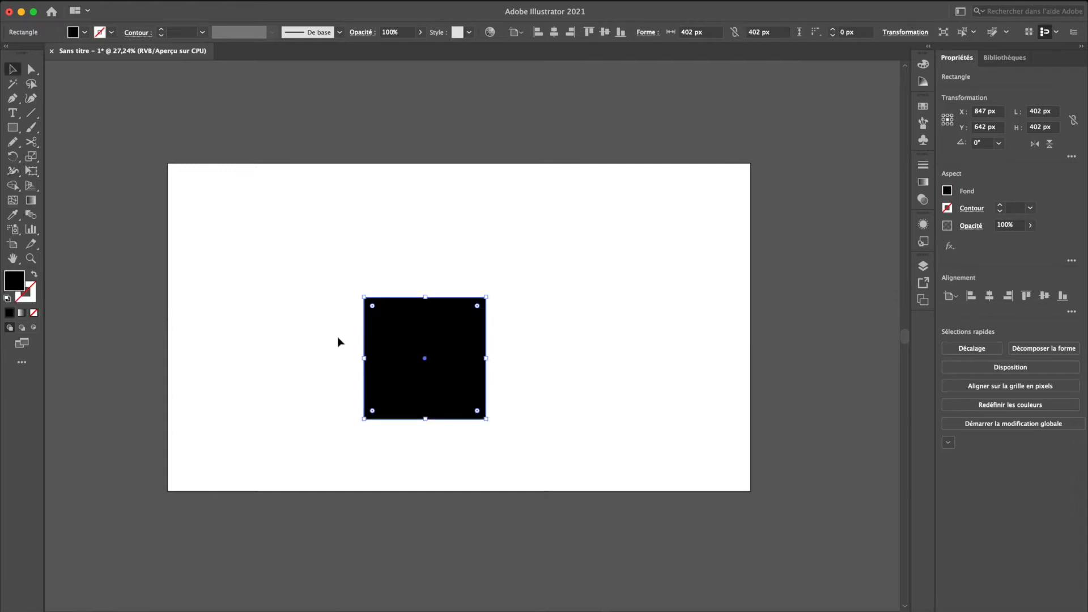
pyautogui.doubleClick(14, 285)
pyautogui.click(143, 429)
pyautogui.click(316, 400)
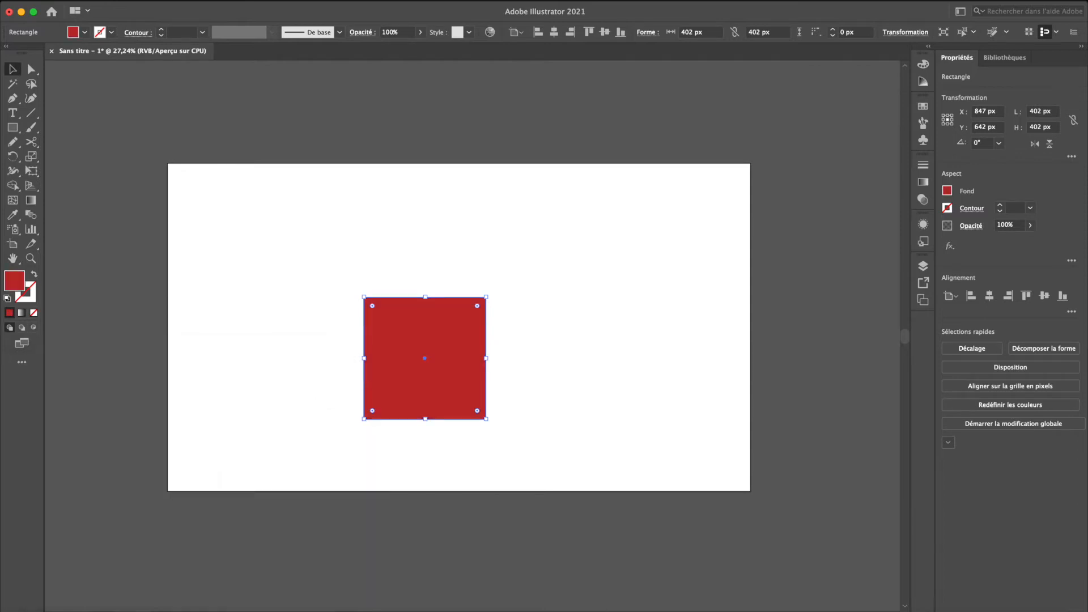
pyautogui.click(284, 1)
pyautogui.moveTo(313, 69)
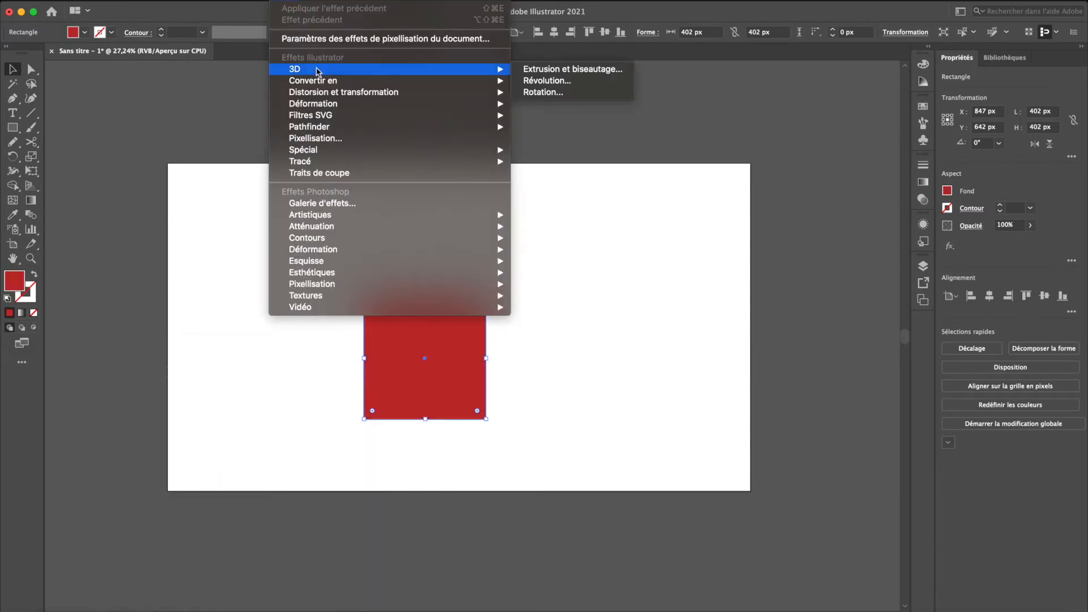
pyautogui.click(580, 72)
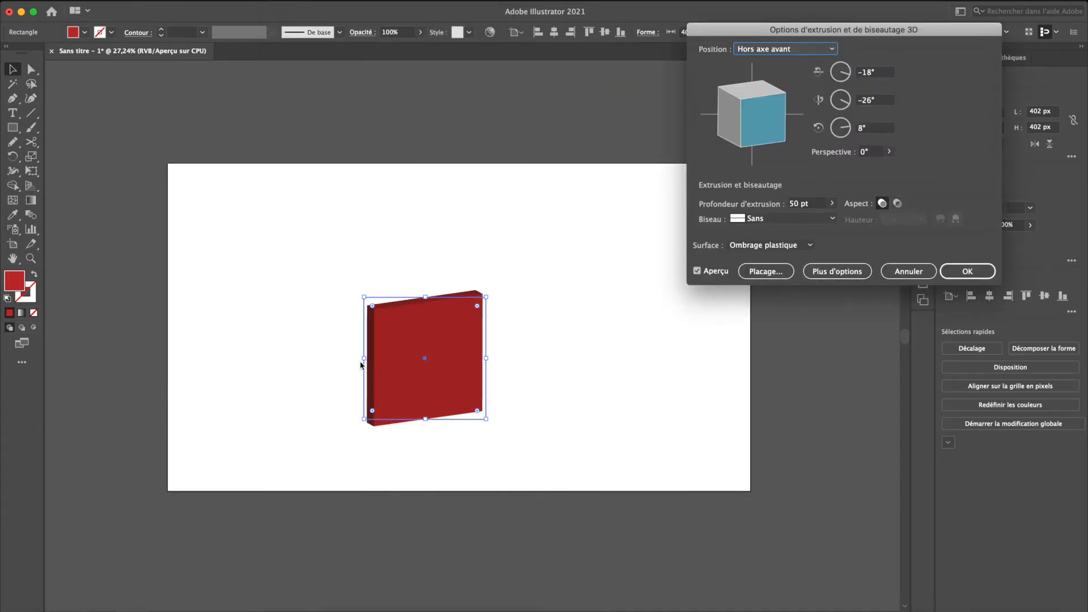
pyautogui.click(902, 272)
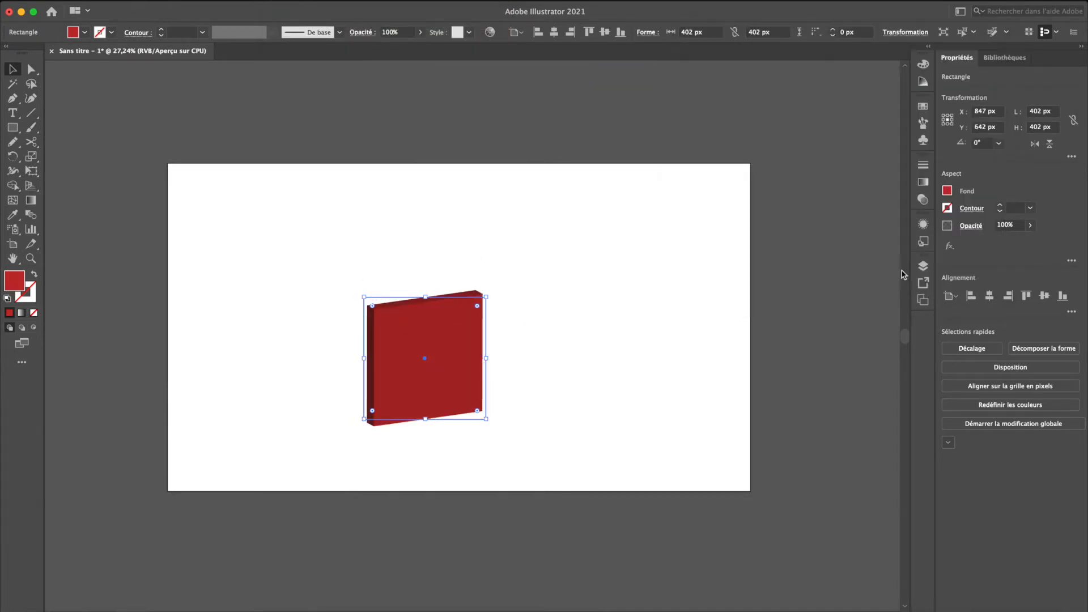
# - Give the red square a blue stroke with the colour #1d0bce
pyautogui.doubleClick(36, 302)
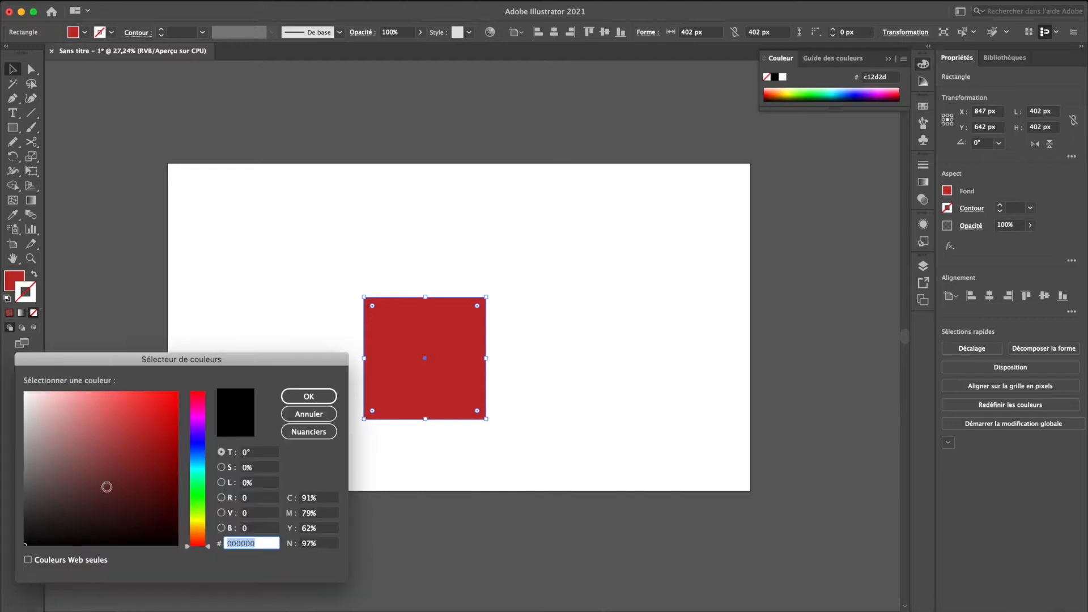
pyautogui.click(199, 441)
pyautogui.click(171, 420)
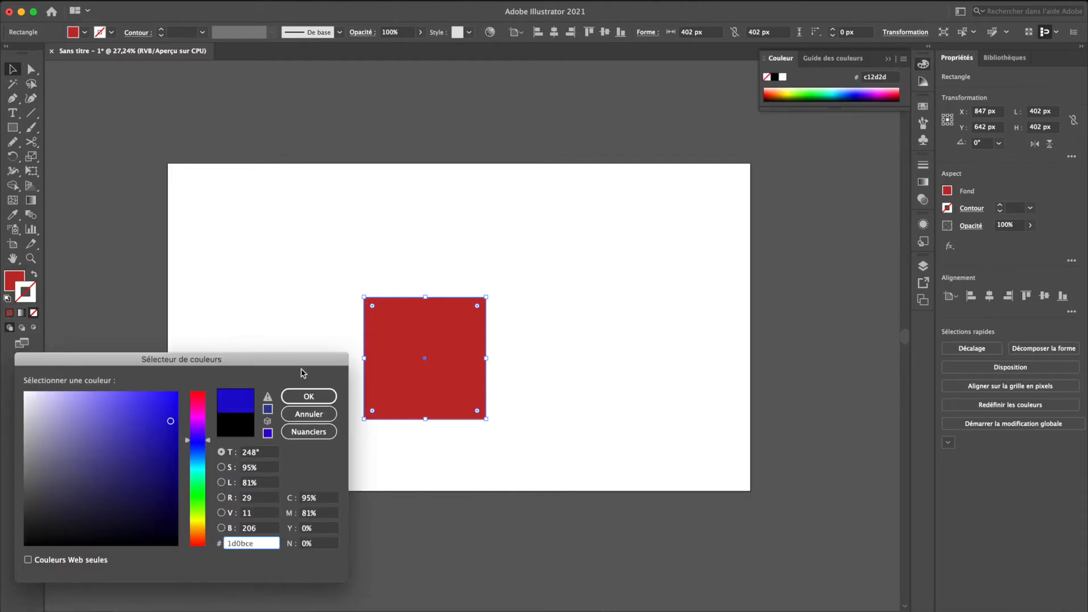
pyautogui.click(309, 398)
# - Preview the 3D extrusion of the square with its blue stroke, cancel it, and remove the stroke
pyautogui.click(281, 1)
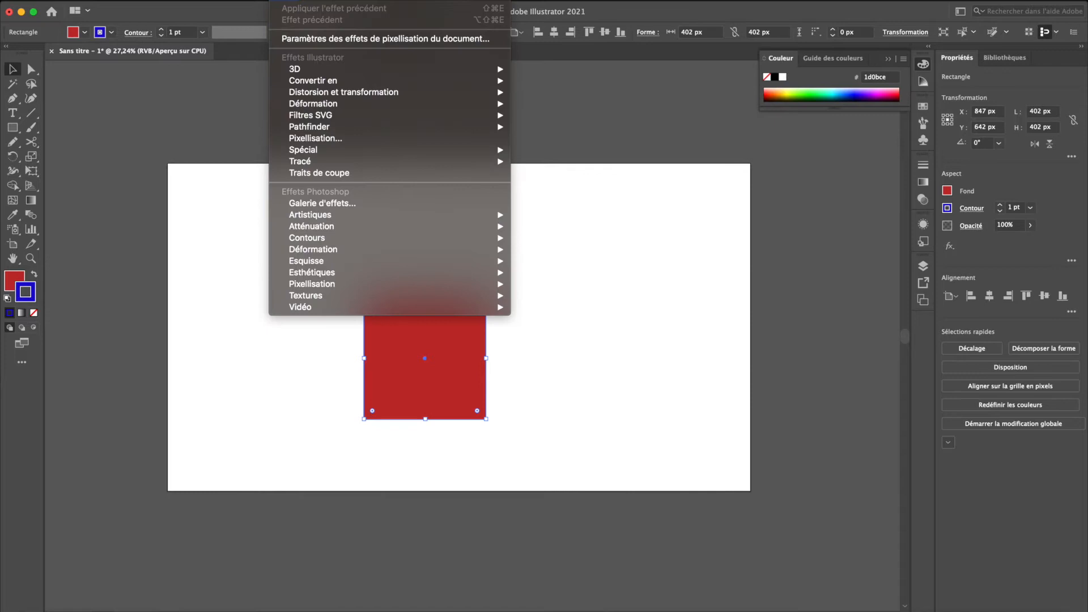
pyautogui.moveTo(317, 69)
pyautogui.click(577, 72)
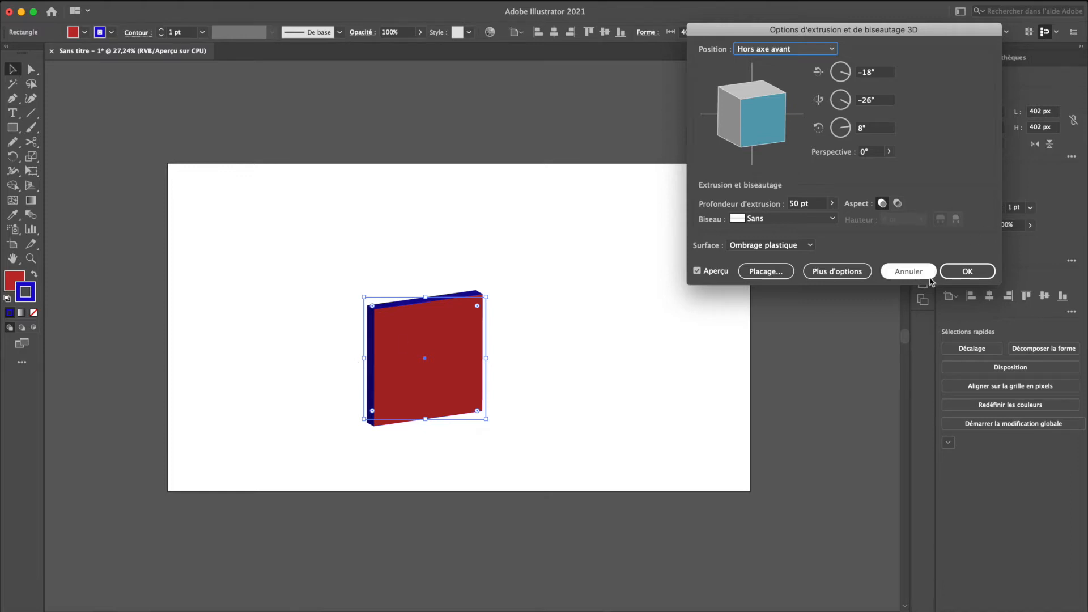
pyautogui.click(909, 271)
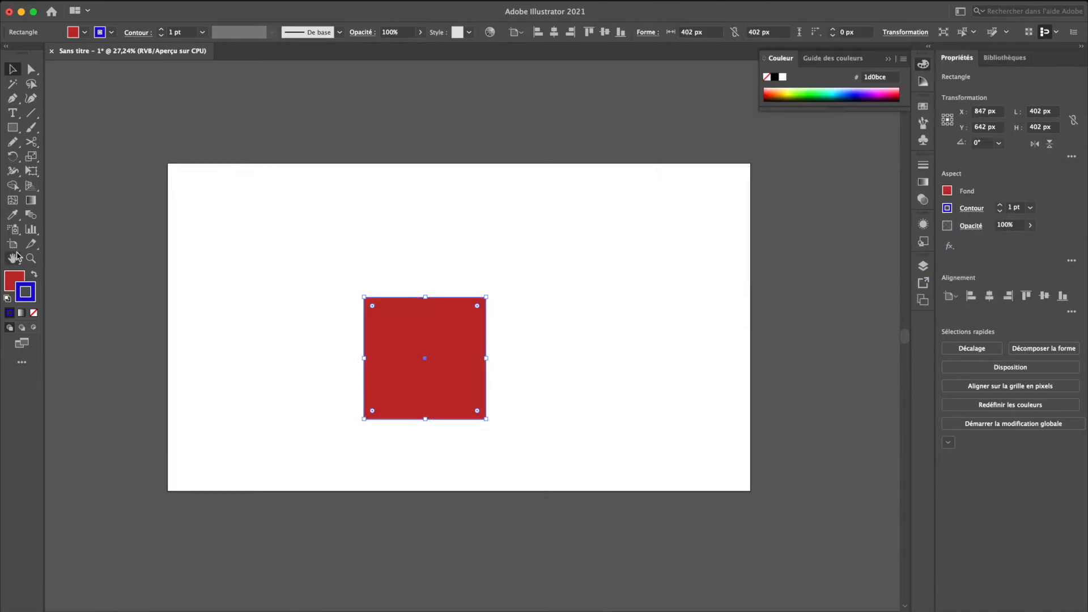
pyautogui.click(33, 312)
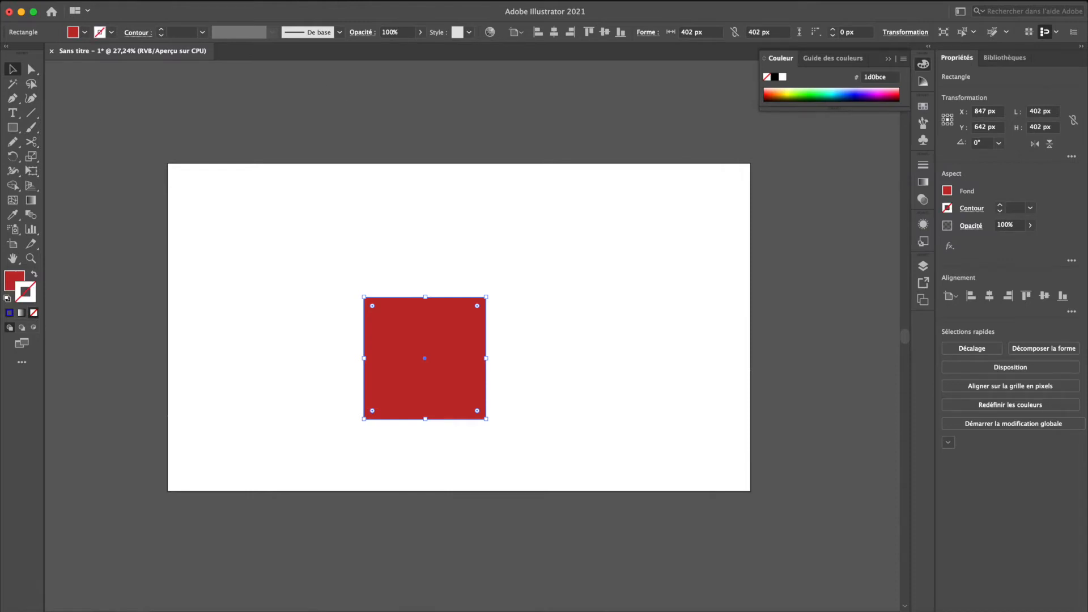
# - Start a 3D "Extrusion et biseautage" effect on the red square with an extrusion depth of 723 pt
pyautogui.click(279, 1)
pyautogui.click(198, 128)
pyautogui.scroll(5, 409, 335)
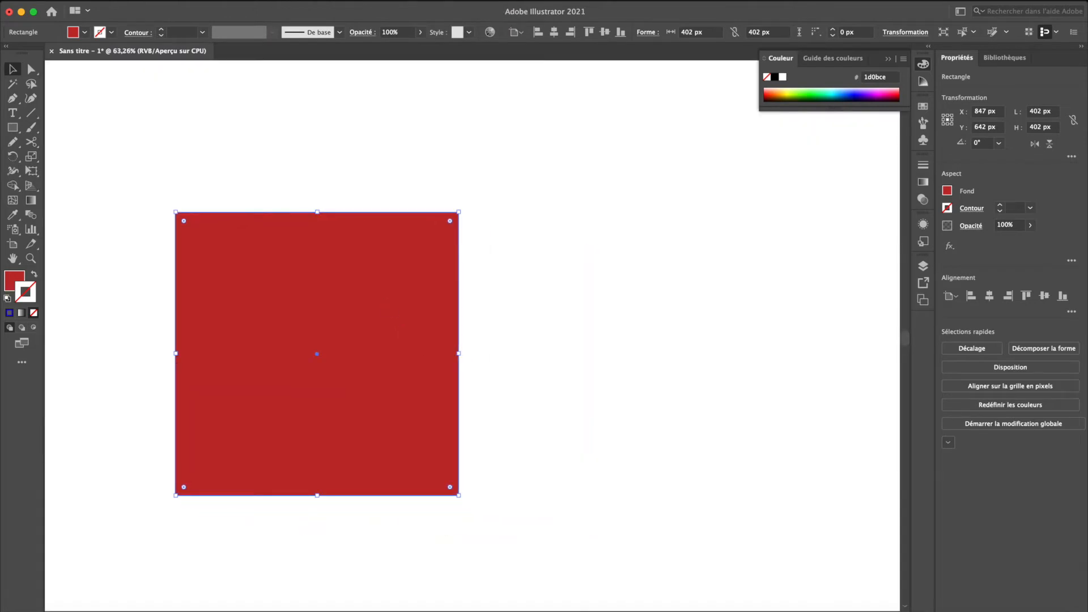
pyautogui.click(279, 2)
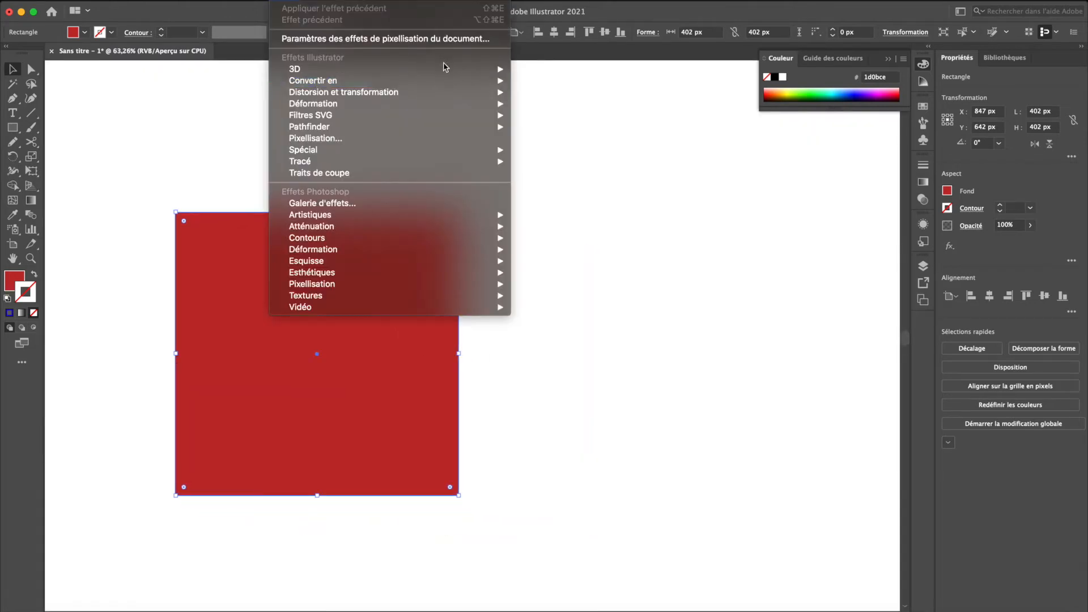
pyautogui.moveTo(445, 69)
pyautogui.click(621, 69)
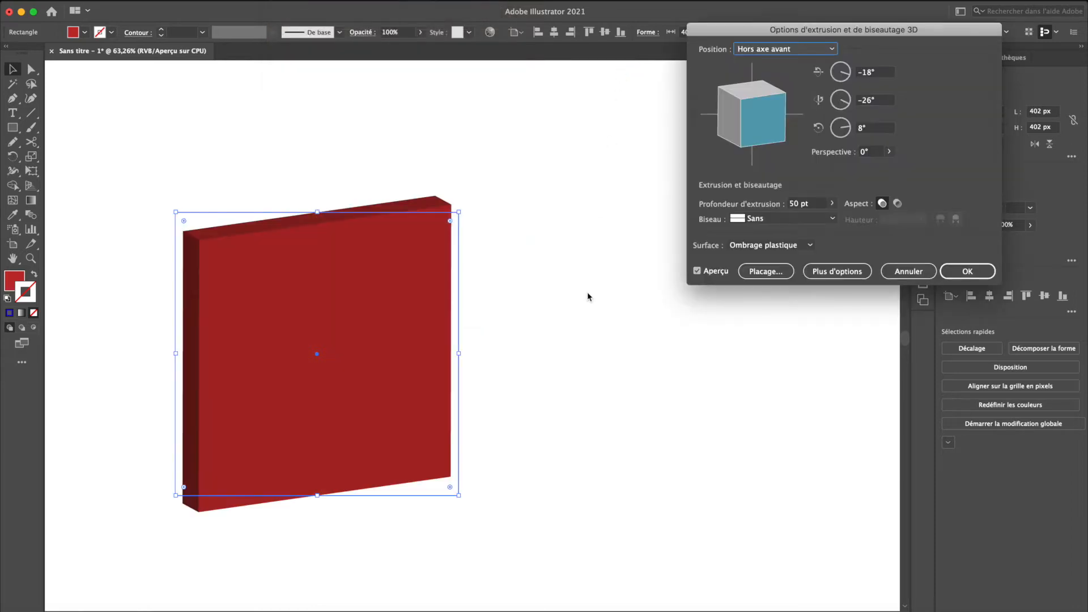
pyautogui.click(832, 203)
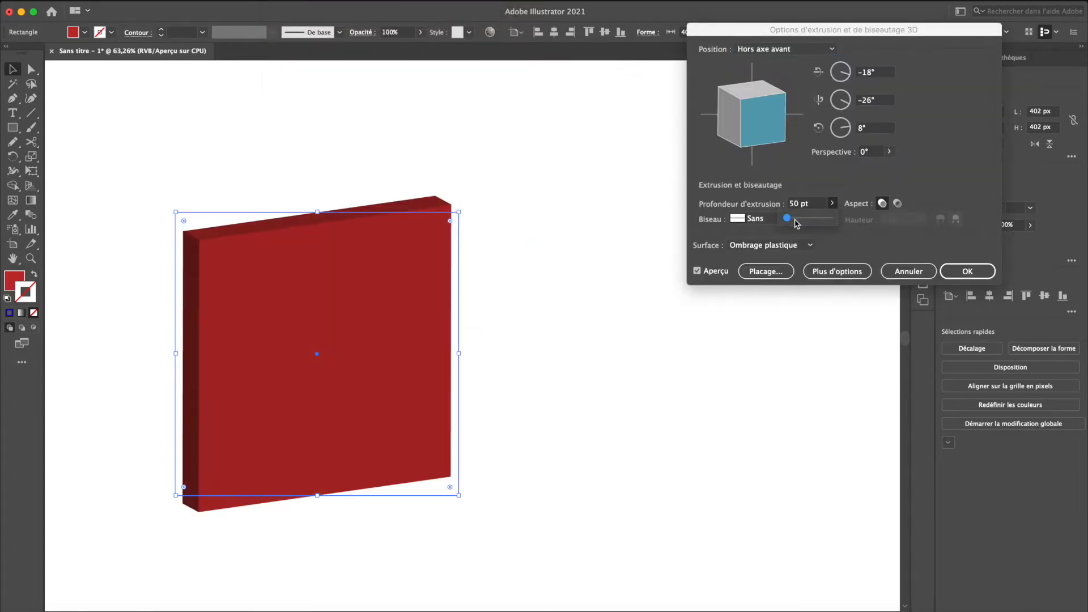
pyautogui.click(796, 219)
pyautogui.click(802, 218)
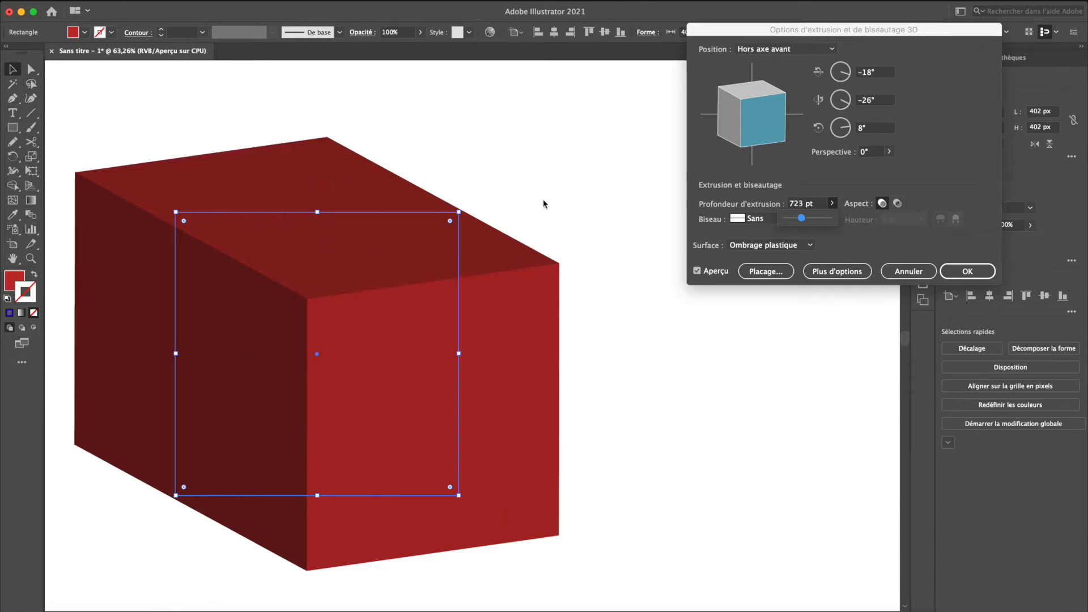
pyautogui.click(850, 167)
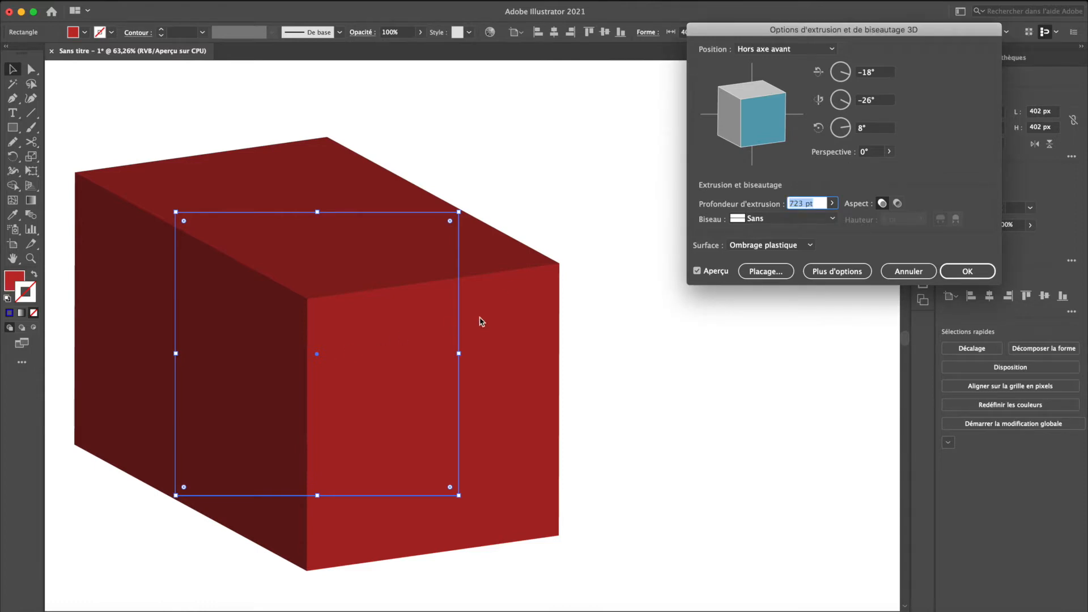
# - Try the hollow cap, return to the solid one, and give the box a Classic bevel 34 pt high
pyautogui.click(897, 203)
pyautogui.click(882, 203)
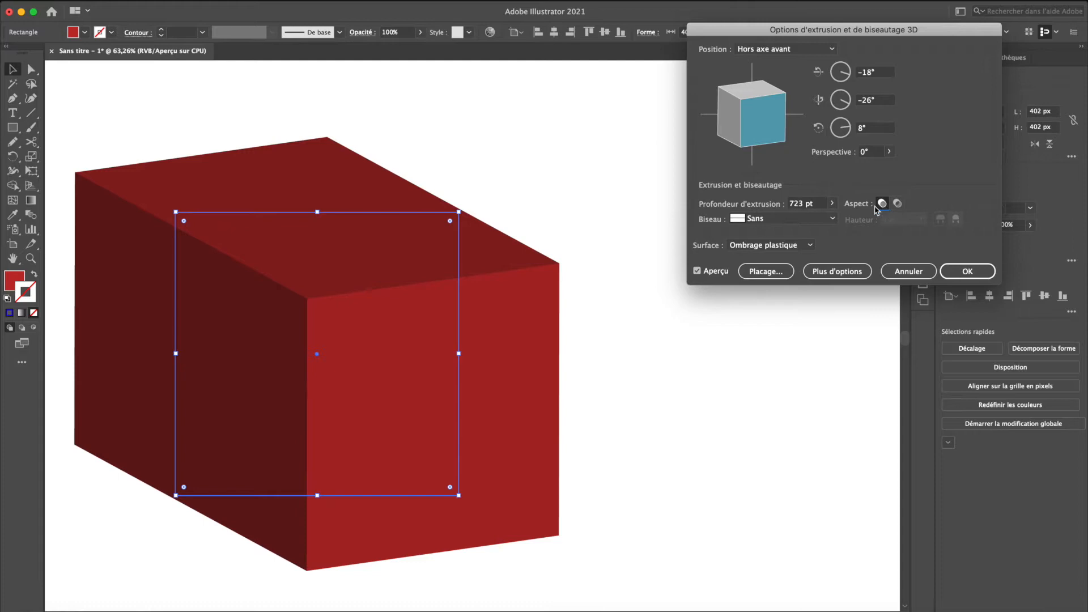
pyautogui.click(833, 219)
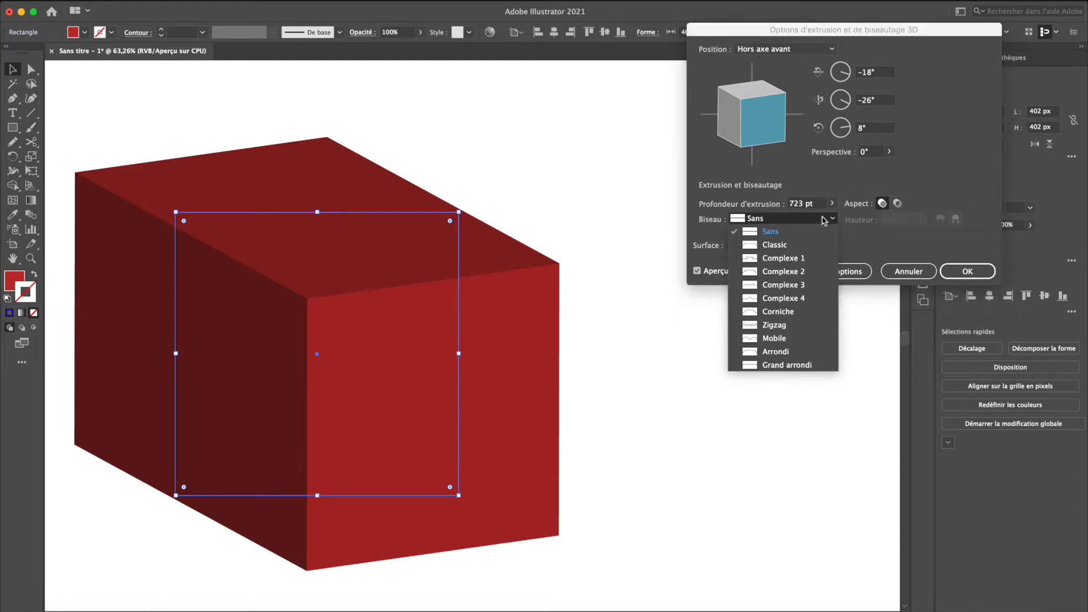
pyautogui.click(783, 245)
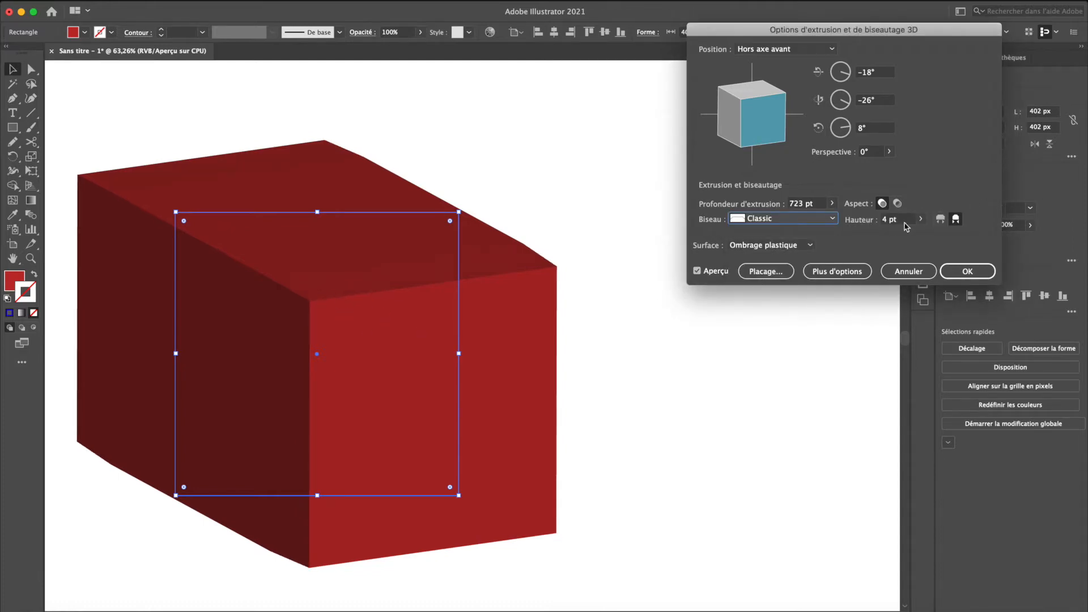
pyautogui.click(921, 219)
pyautogui.moveTo(876, 234); pyautogui.dragTo(890, 234)
pyautogui.click(974, 195)
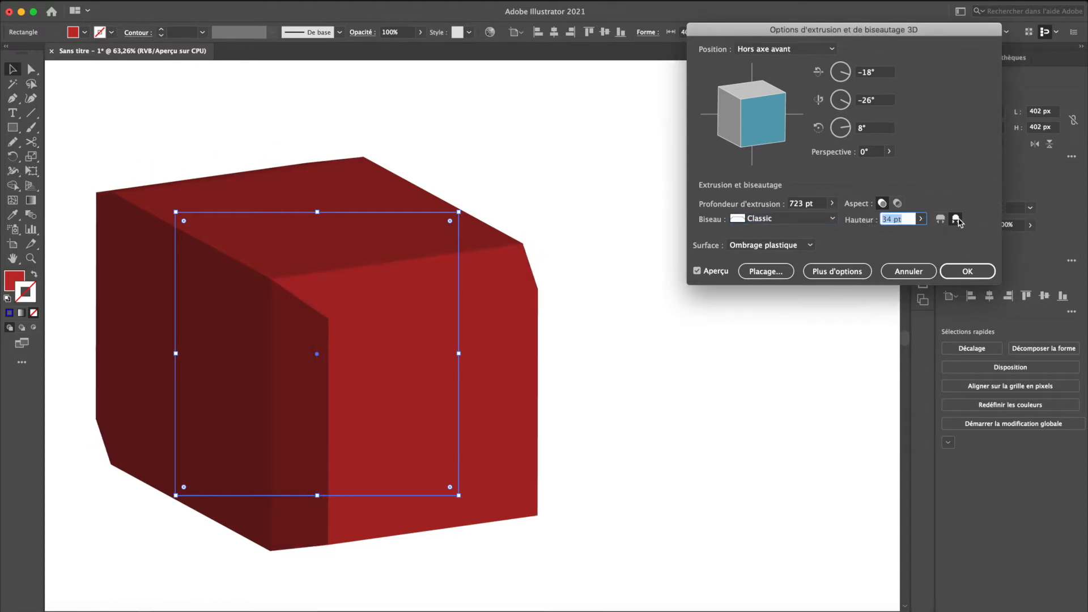
# - Make the bevel extend outward from the original shape and change its profile to Arrondi
pyautogui.click(941, 219)
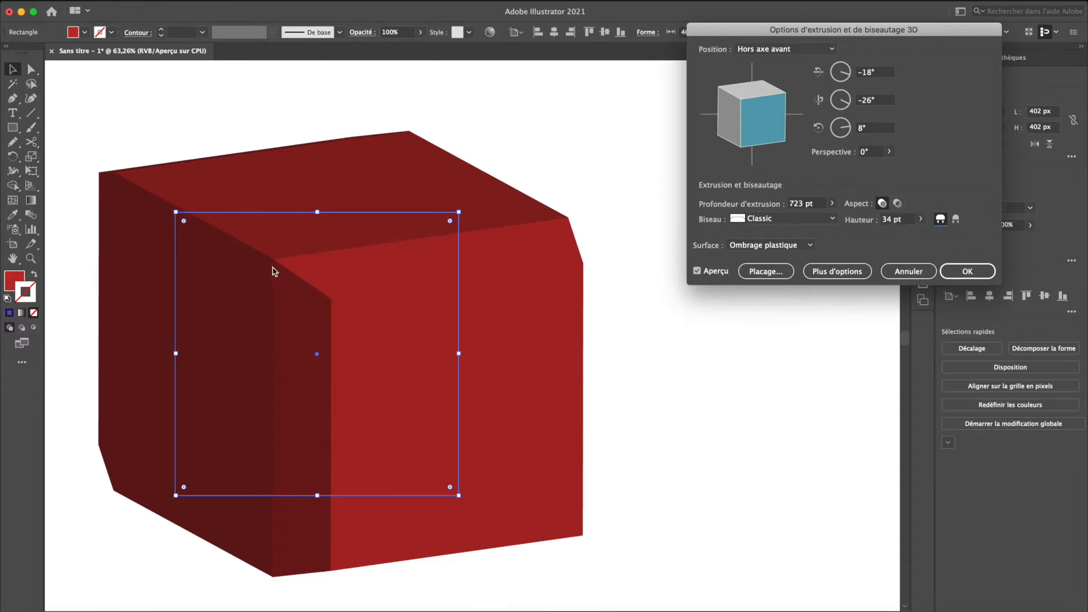
pyautogui.click(835, 222)
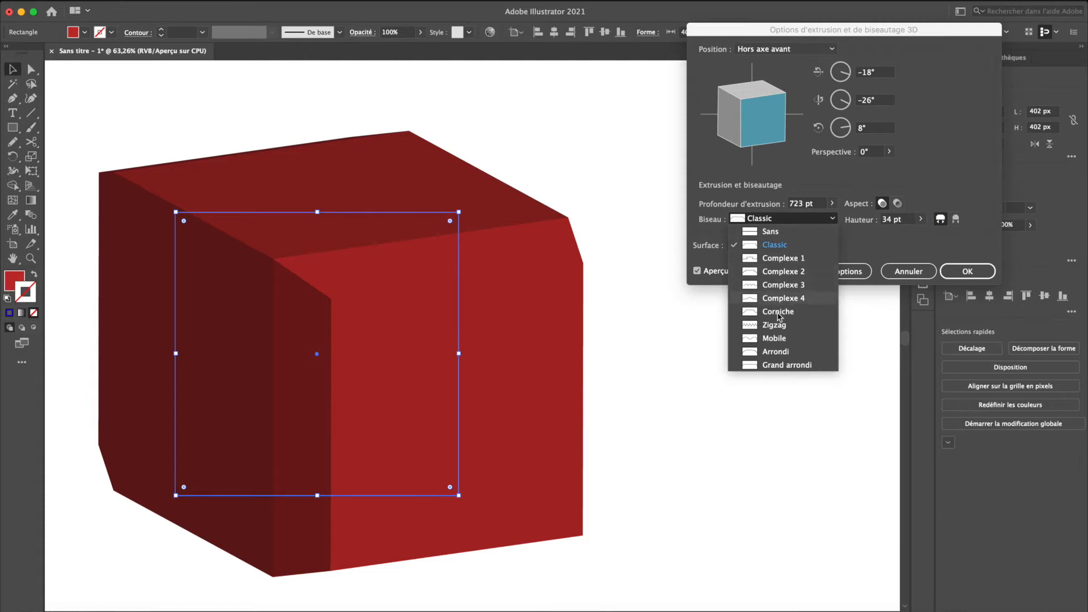
pyautogui.click(785, 352)
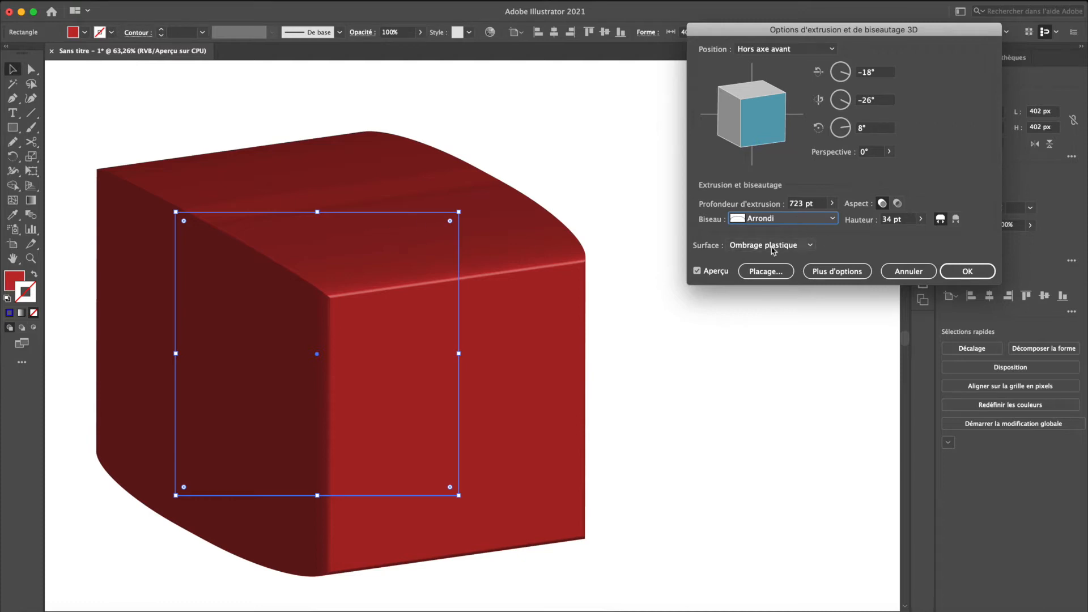
# - Expand the shading options, move the light to the left of the lighting sphere, and set the bevel to Sans
pyautogui.click(831, 273)
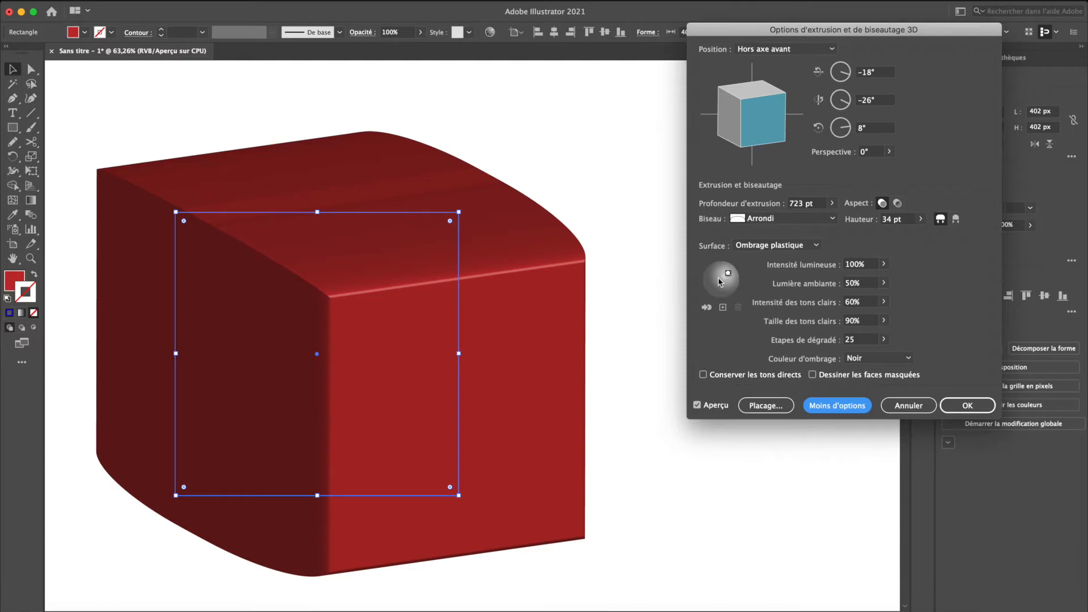
pyautogui.moveTo(729, 272); pyautogui.dragTo(711, 284)
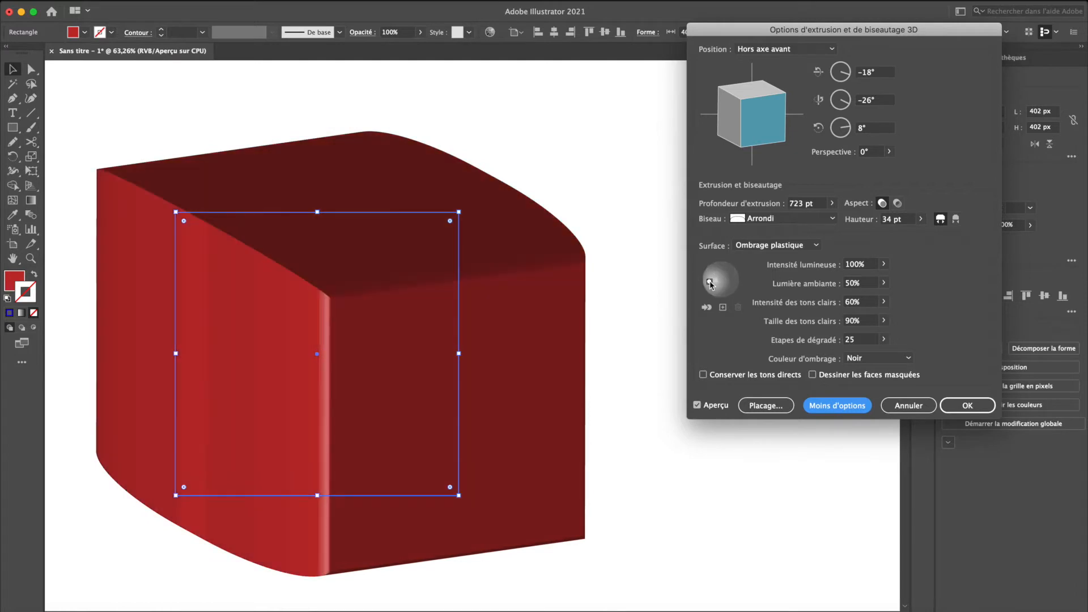
pyautogui.click(779, 219)
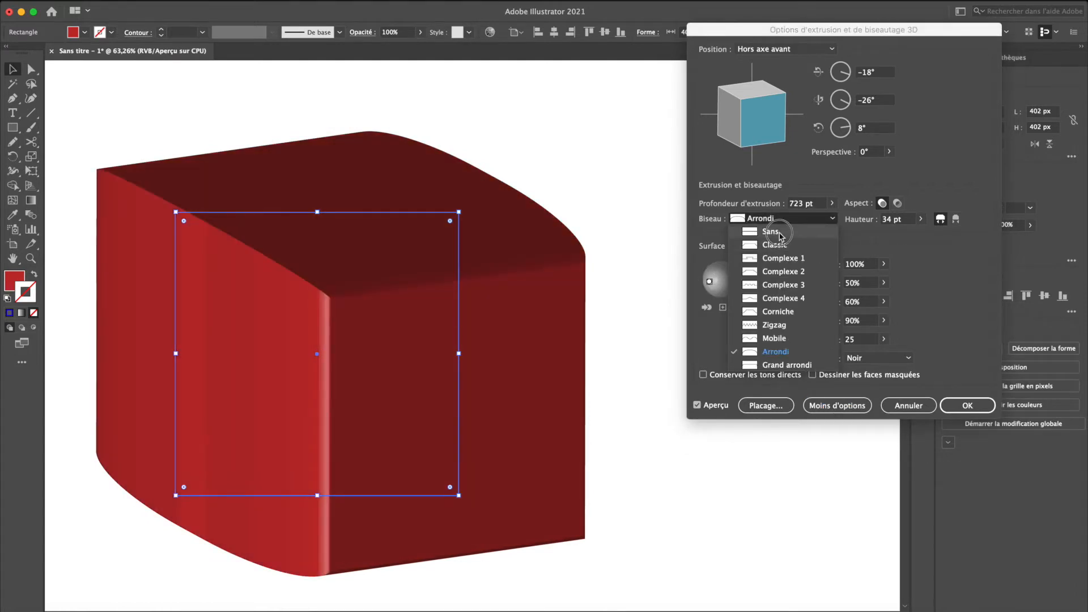
pyautogui.click(781, 227)
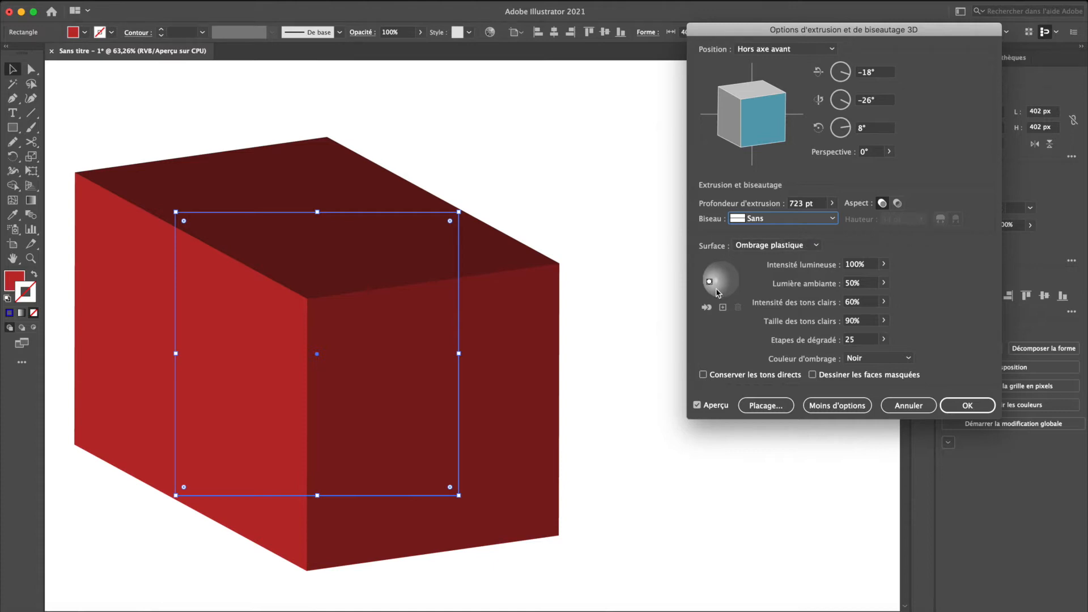
# - Add a second light to the lighting sphere and set its light intensity to 41%
pyautogui.click(724, 308)
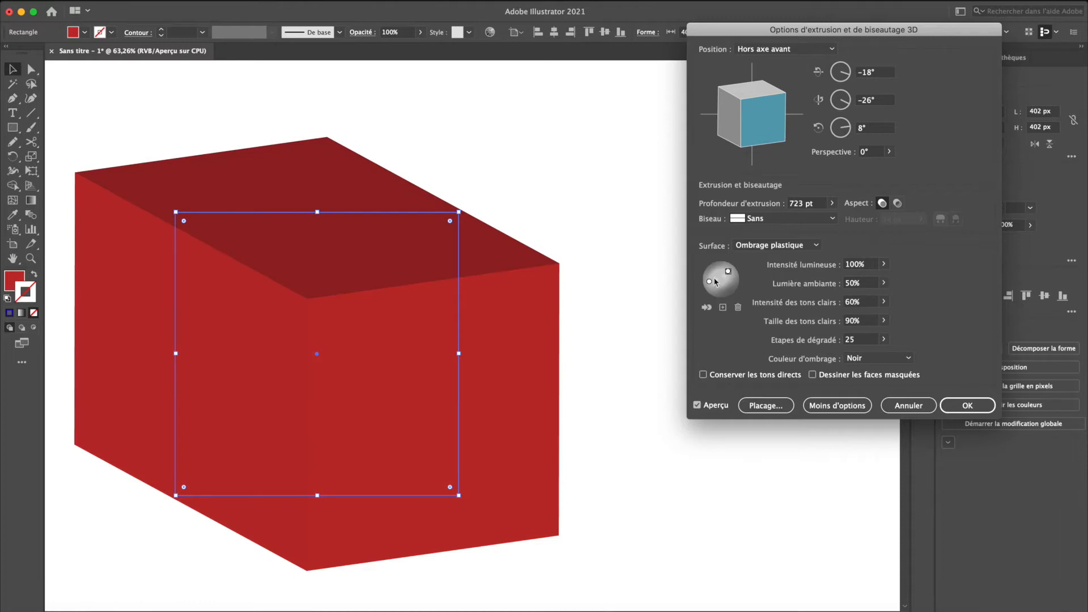
pyautogui.click(883, 264)
pyautogui.click(855, 278)
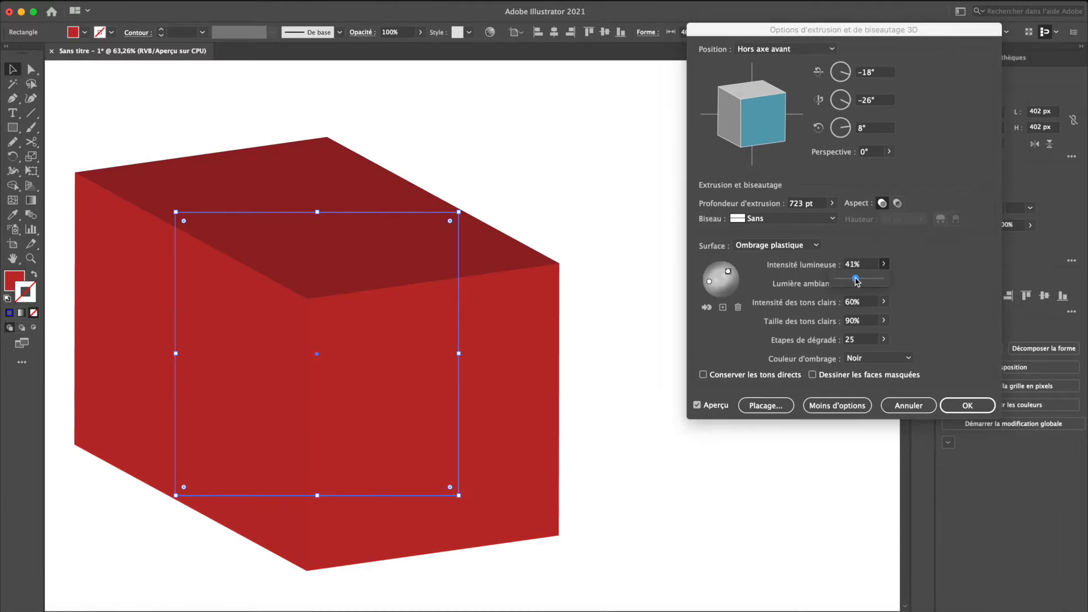
pyautogui.click(710, 282)
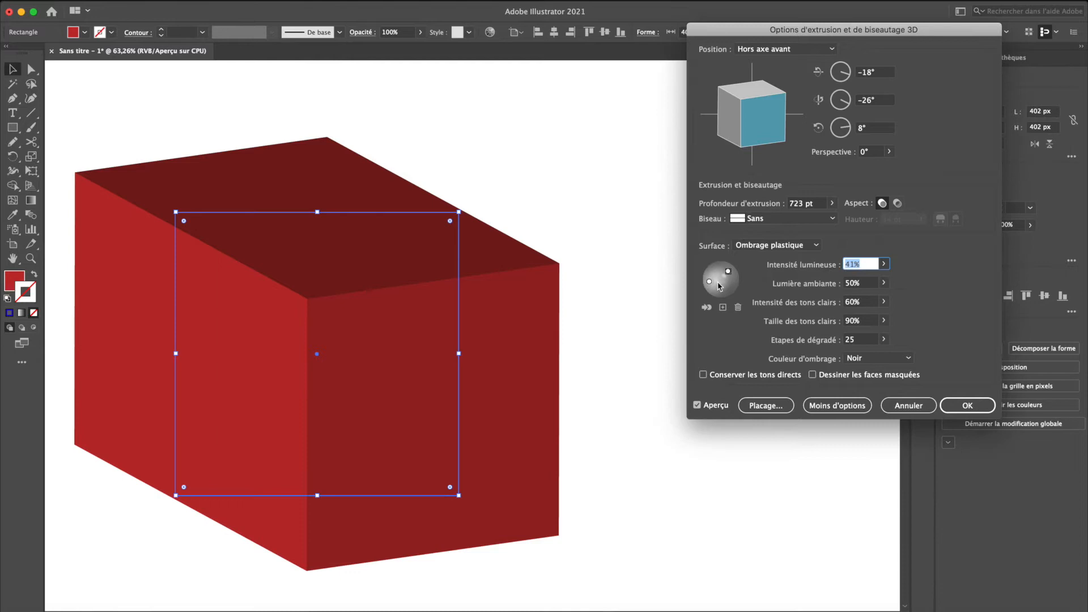
pyautogui.write('100%')
# - Try mapping the Nouveau favori symbol onto the box's first surface, enlarging and rotating it, and cancel both the mapping and the extrusion
pyautogui.click(771, 406)
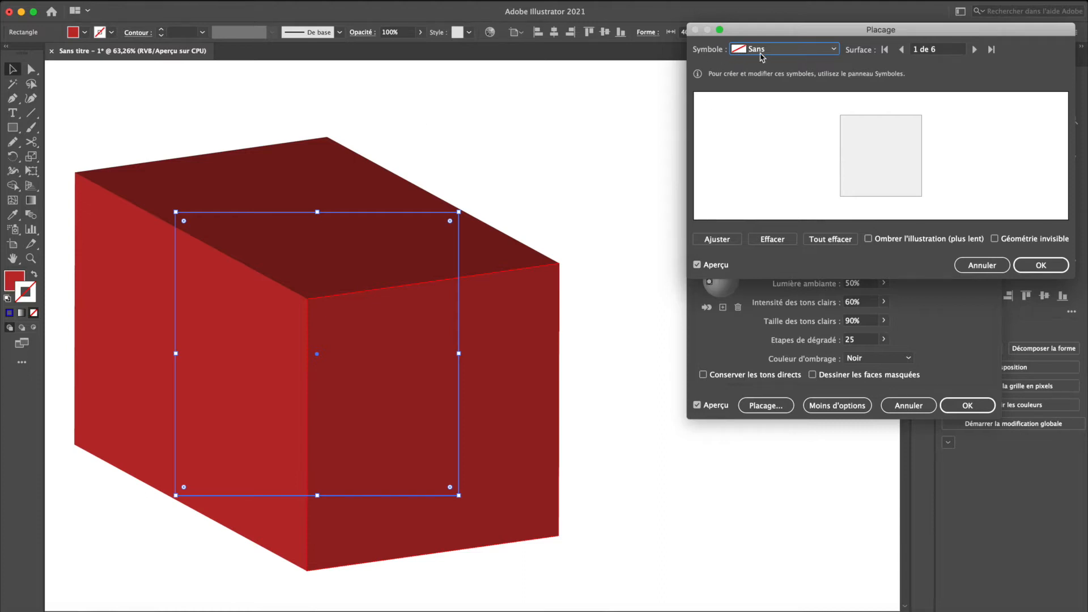
pyautogui.click(740, 54)
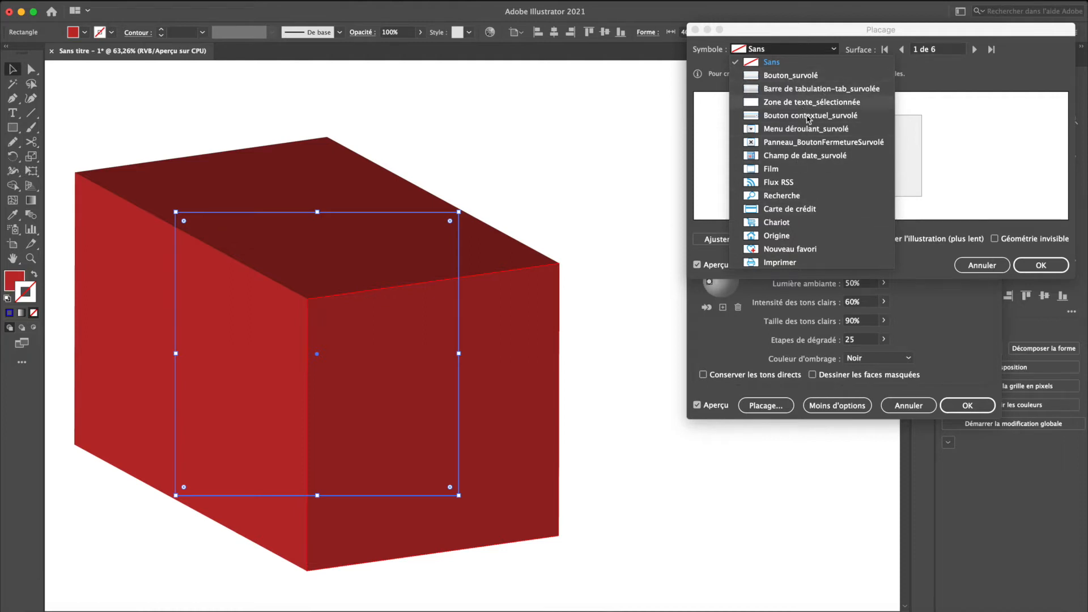
pyautogui.click(801, 249)
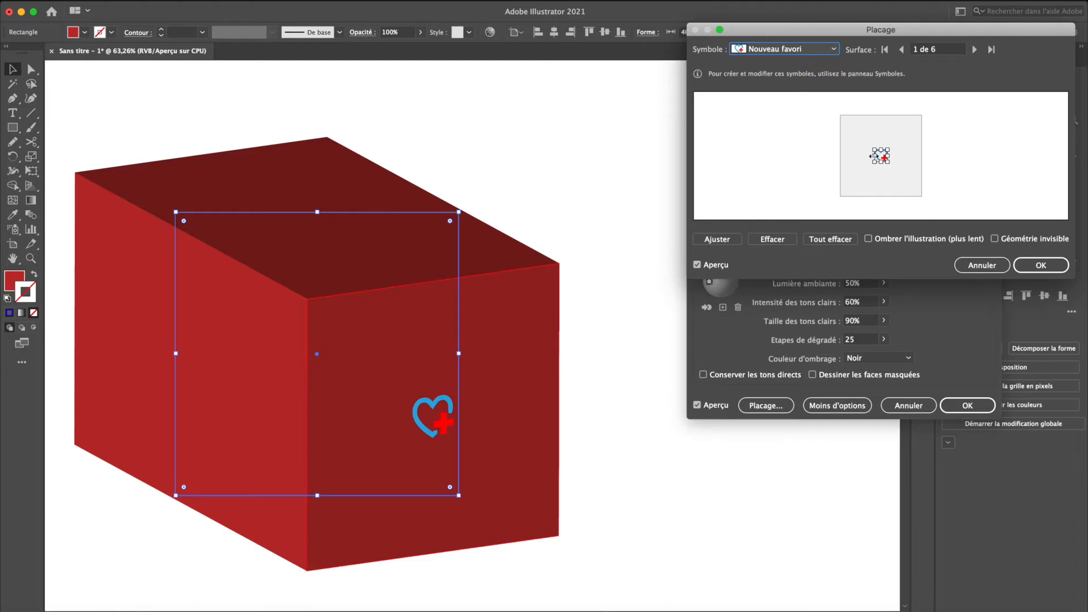
pyautogui.moveTo(876, 151); pyautogui.dragTo(908, 155)
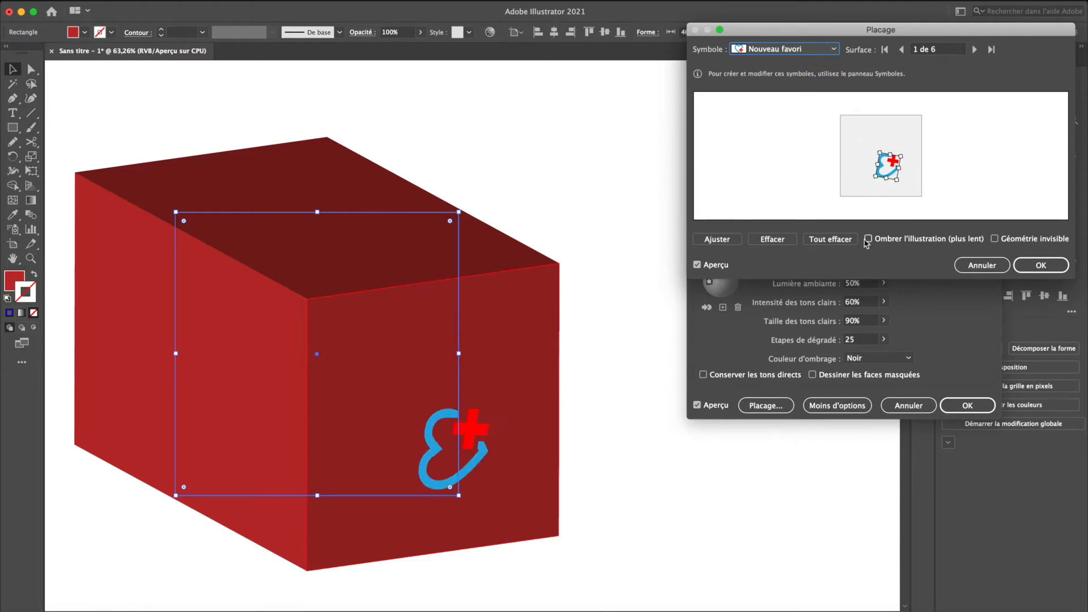
pyautogui.click(992, 271)
pyautogui.click(908, 406)
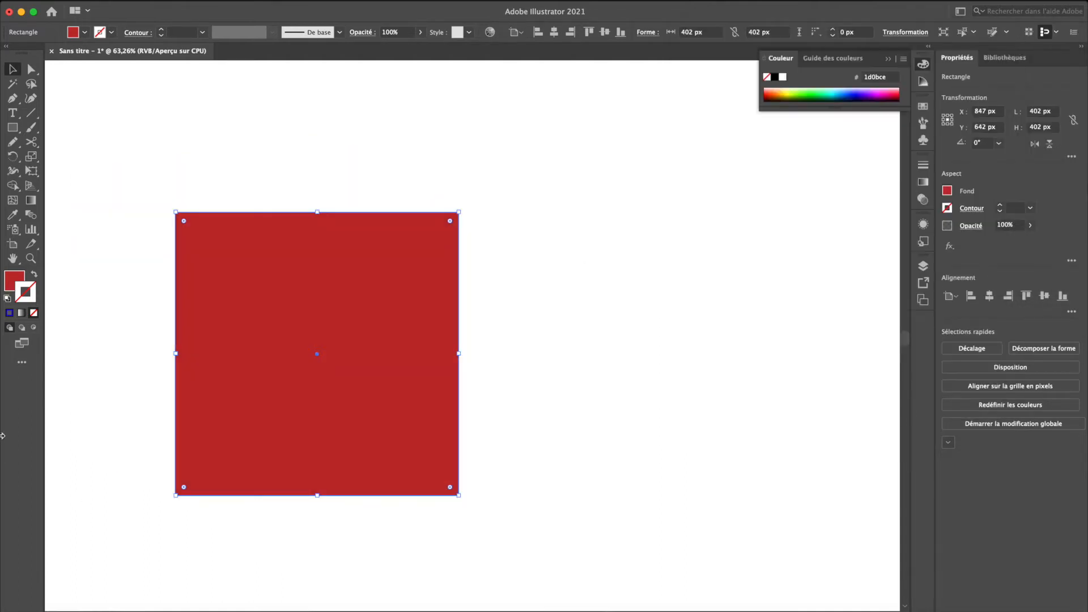
# - Change the square's fill colour to purple (#942ebf)
pyautogui.doubleClick(9, 279)
pyautogui.click(200, 425)
pyautogui.click(309, 396)
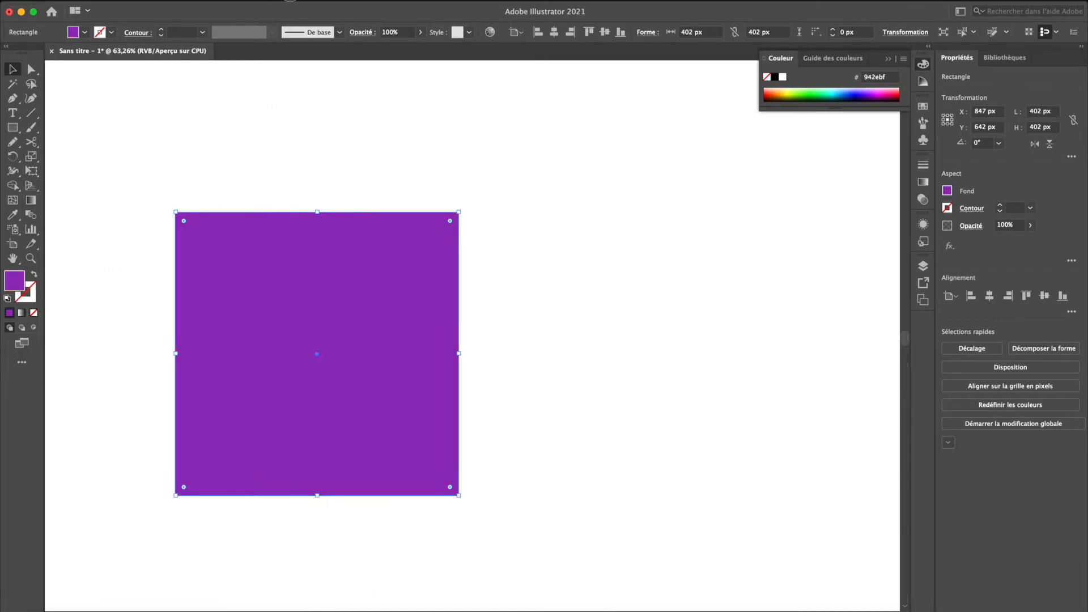
# - Apply the 3D extrusion effect to the purple square with a depth of 545 pt
pyautogui.click(283, 6)
pyautogui.moveTo(499, 69)
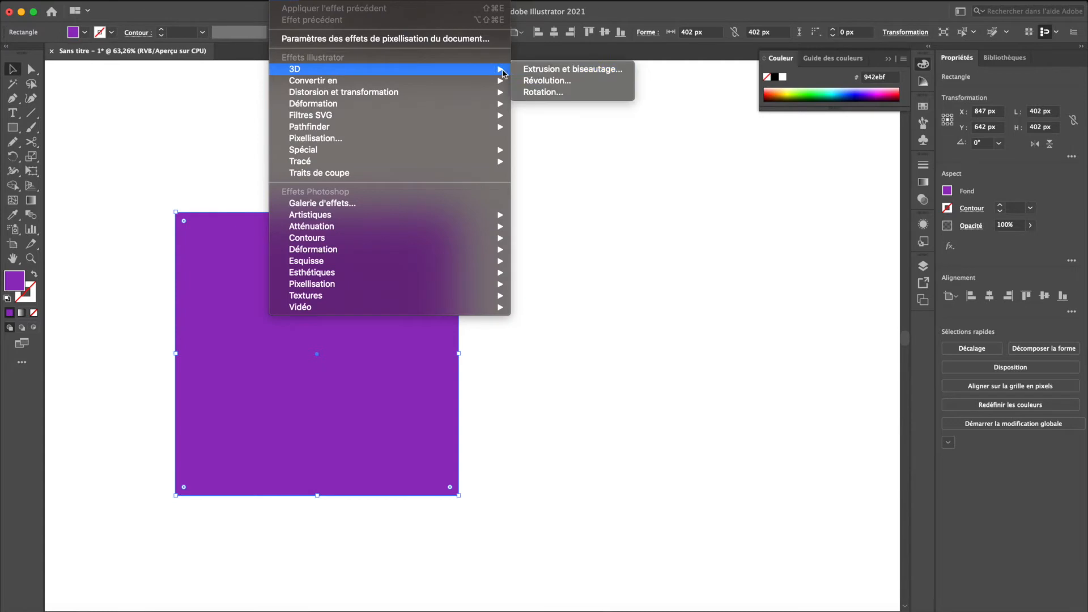
pyautogui.click(562, 71)
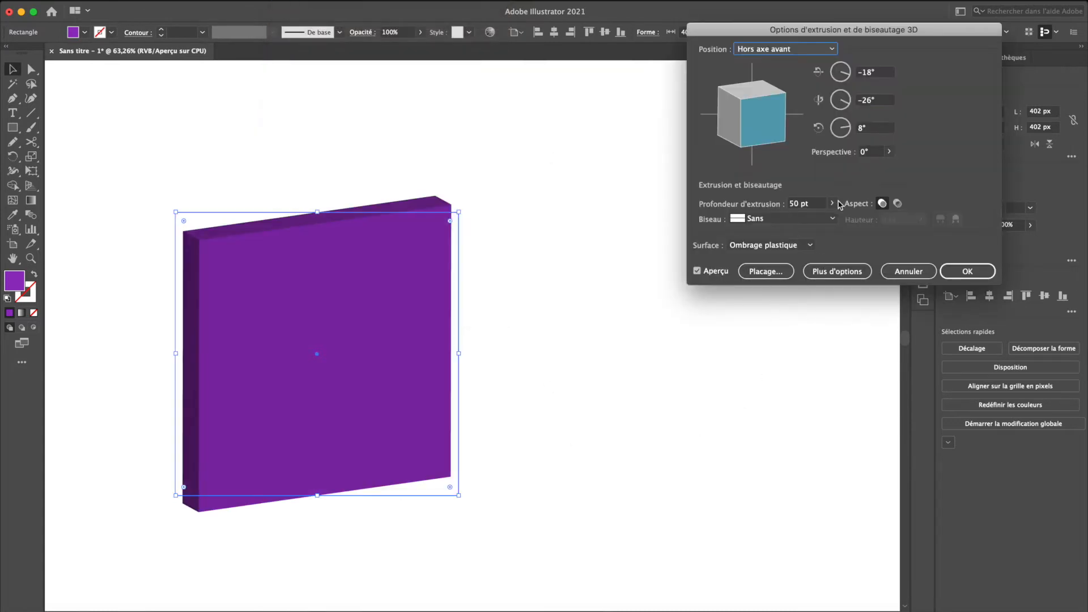
pyautogui.click(832, 203)
pyautogui.moveTo(786, 218); pyautogui.dragTo(797, 218)
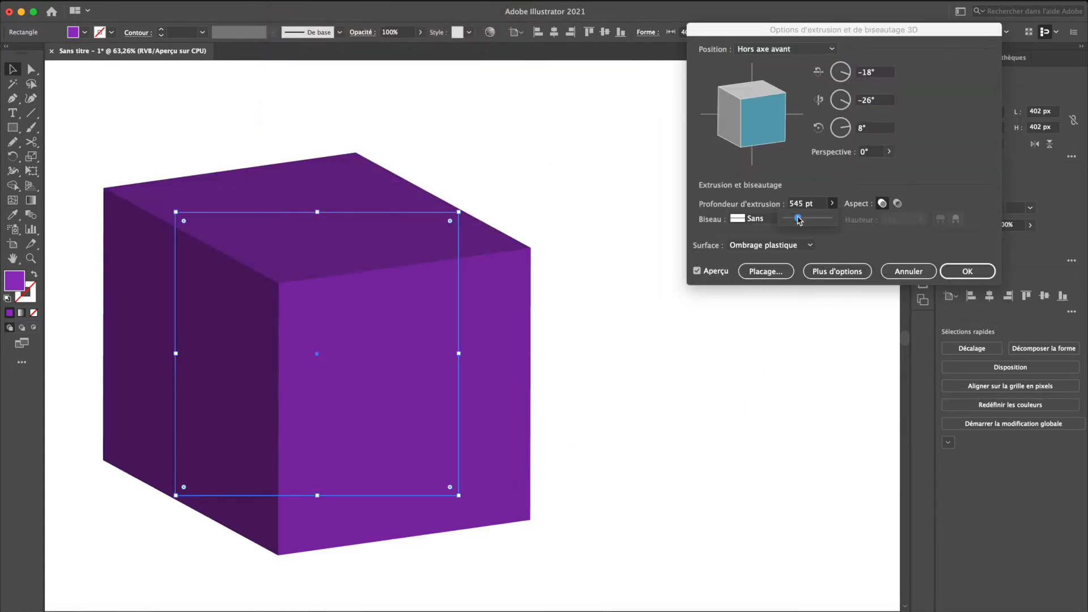
# - Cycle through the purple box's surfaces in the artwork mapping options to identify each face
pyautogui.click(779, 269)
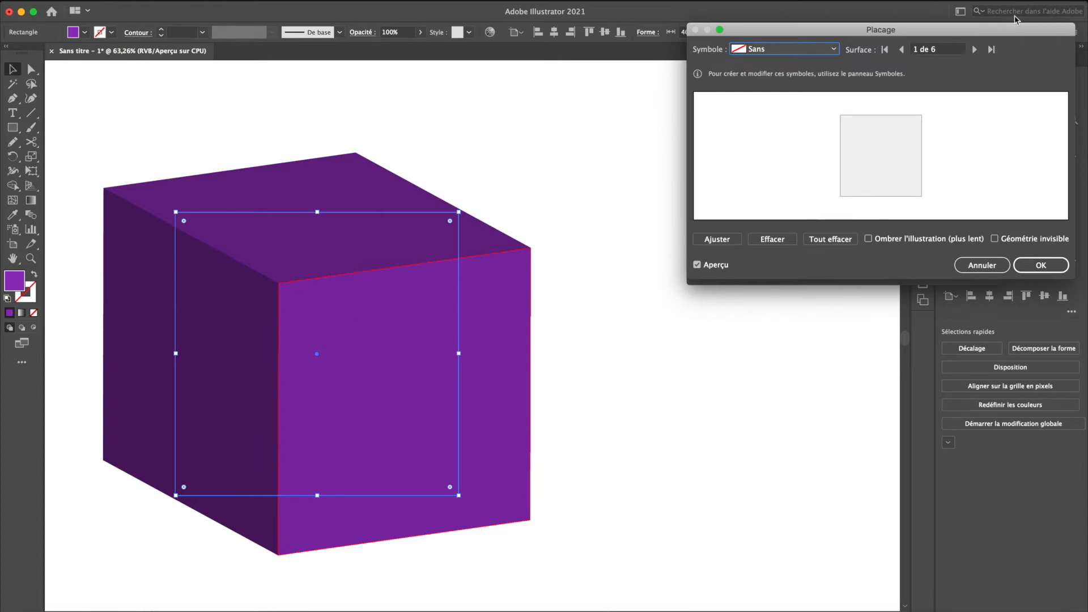
pyautogui.click(975, 50)
pyautogui.click(975, 50)
pyautogui.click(975, 49)
pyautogui.click(975, 49)
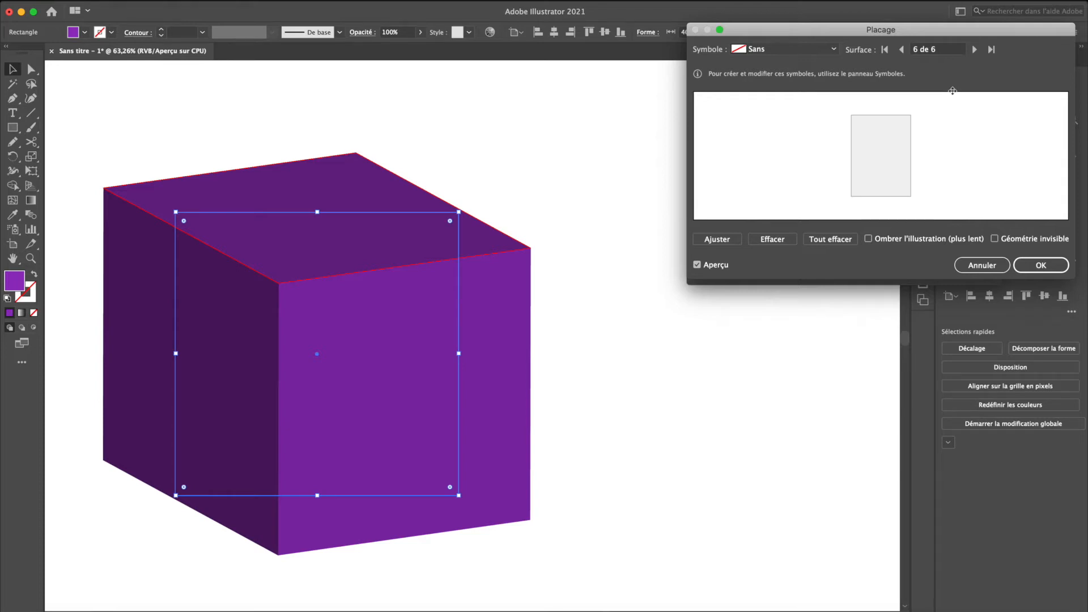
pyautogui.click(975, 49)
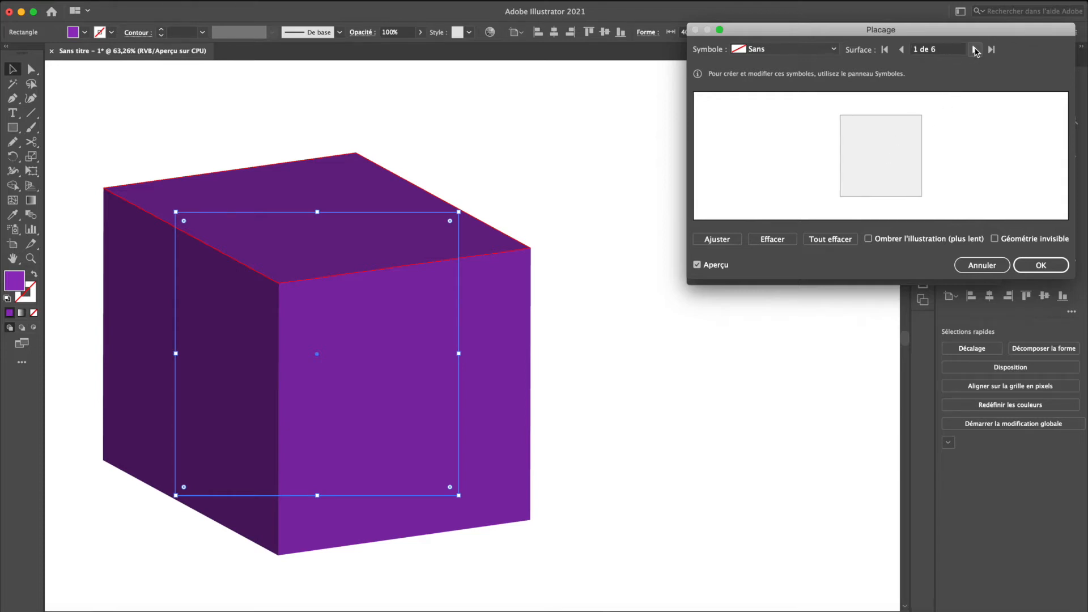
# - Cancel the artwork mapping and the extrusion, and delete the square
pyautogui.click(981, 264)
pyautogui.click(909, 271)
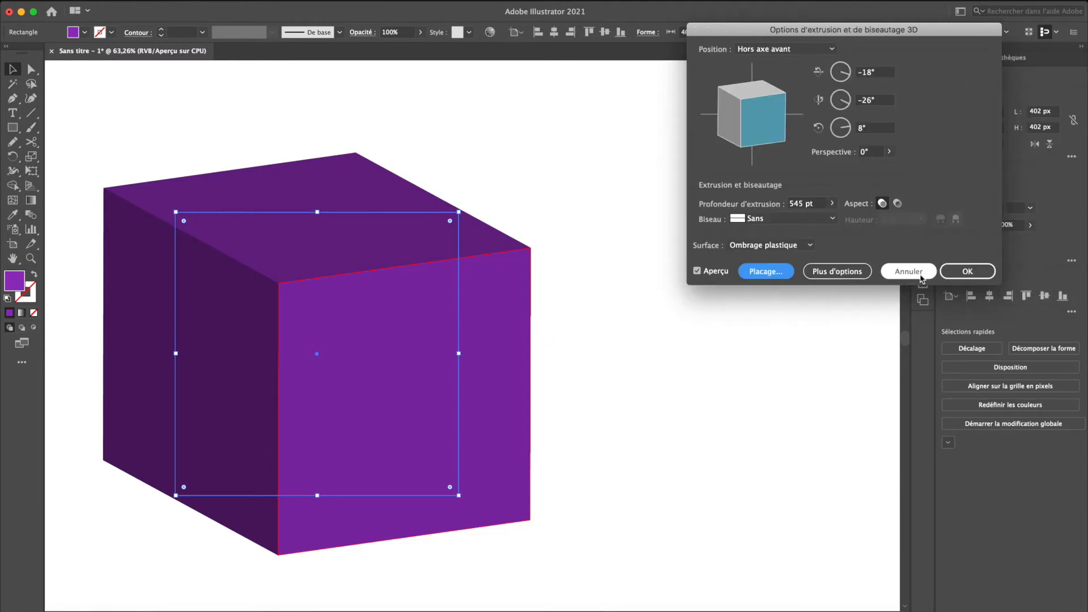
pyautogui.press('Delete')
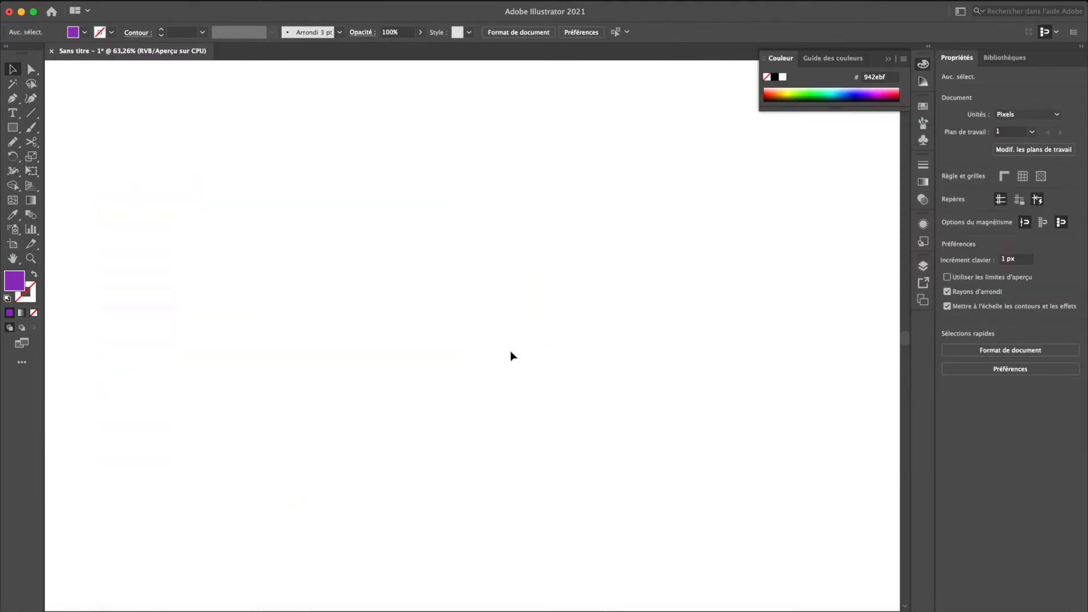
# - Draw a closed half-bell profile with the Pen tool, with a curved right side and straight left and bottom edges
pyautogui.press('p')
pyautogui.click(377, 177)
pyautogui.moveTo(457, 288); pyautogui.dragTo(495, 288)
pyautogui.click(497, 472)
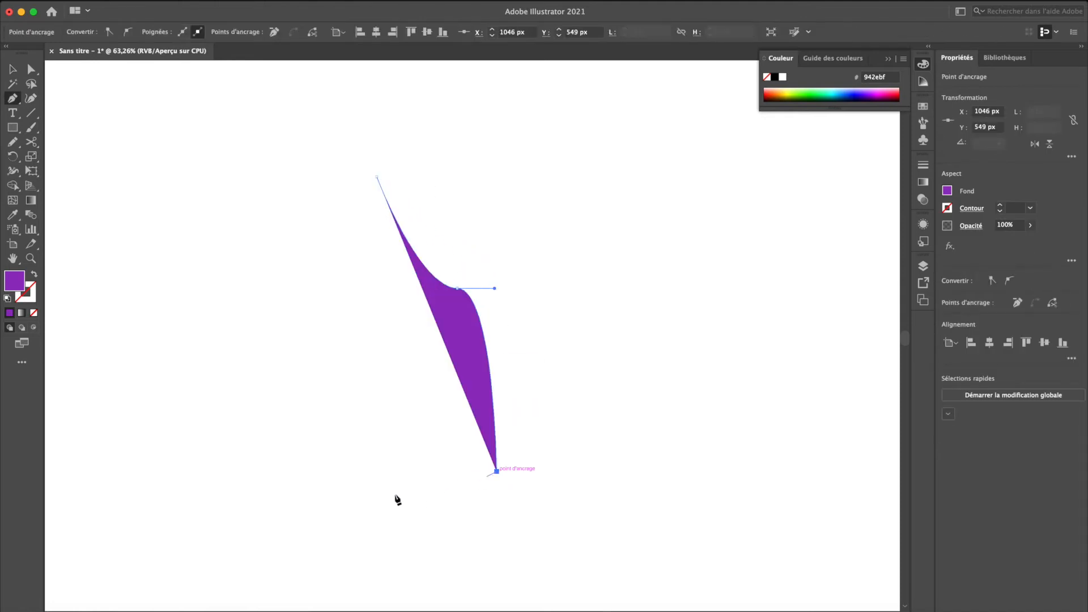
pyautogui.click(377, 471)
pyautogui.click(377, 178)
pyautogui.press('v')
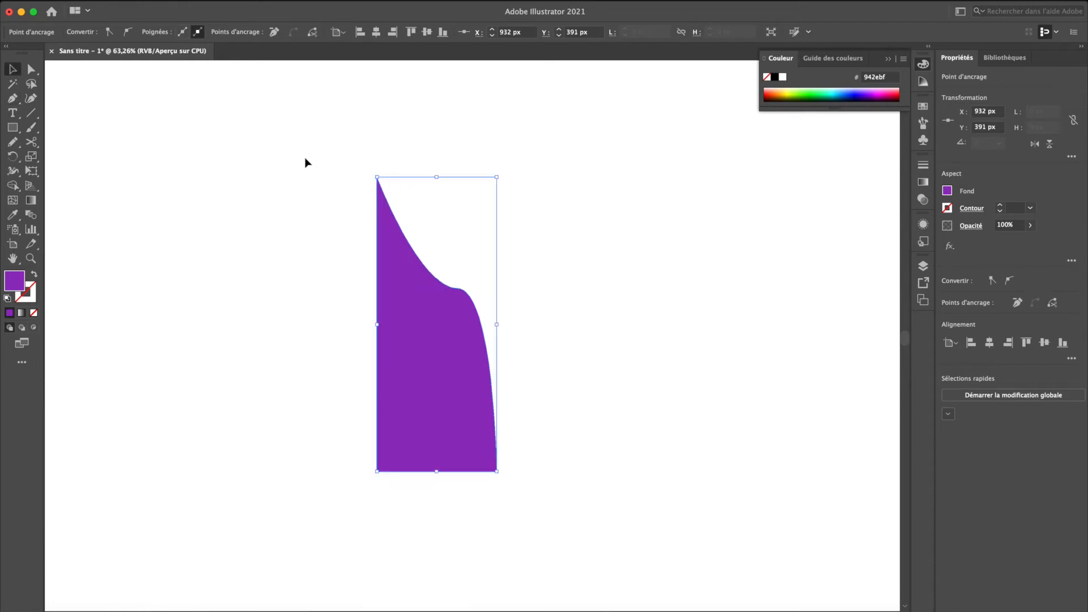
# - Preview a 360° 3D revolution of the half-bell profile around its left edge and check each of its surfaces for artwork mapping
pyautogui.click(286, 1)
pyautogui.moveTo(309, 72)
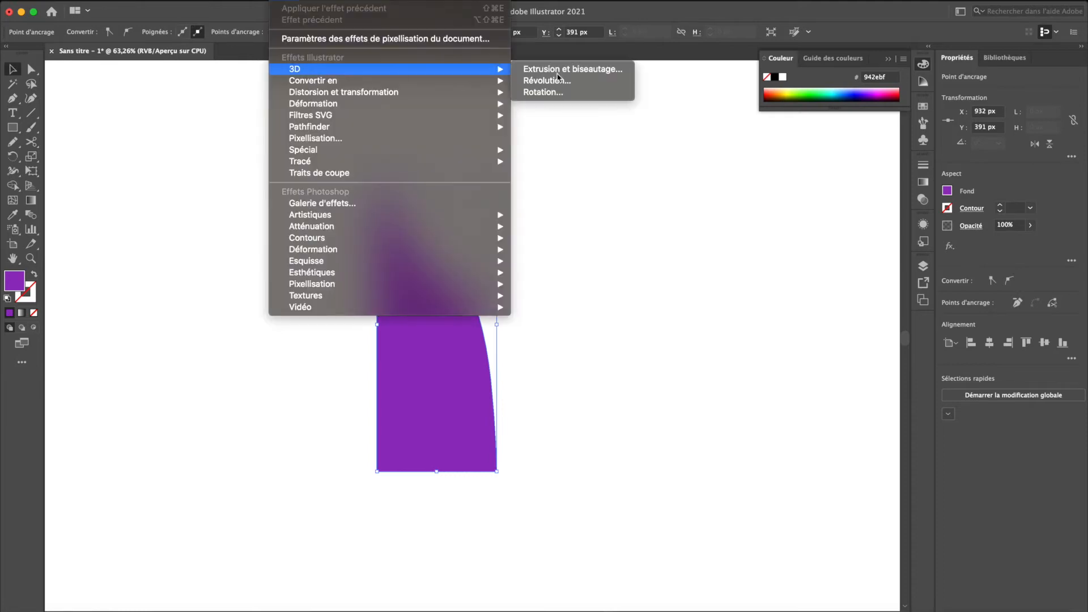
pyautogui.click(584, 79)
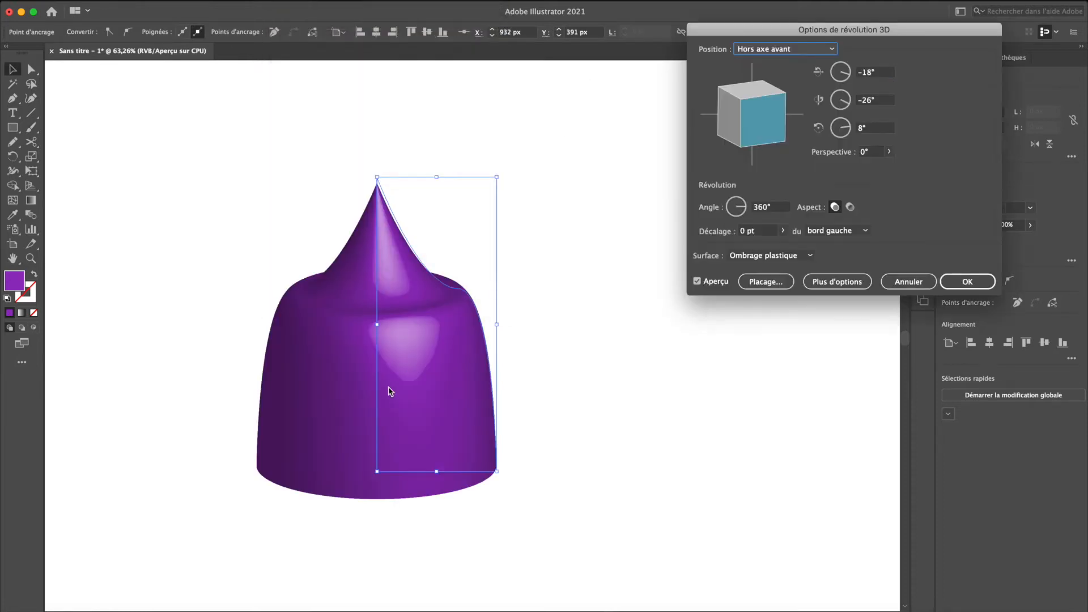
pyautogui.click(769, 282)
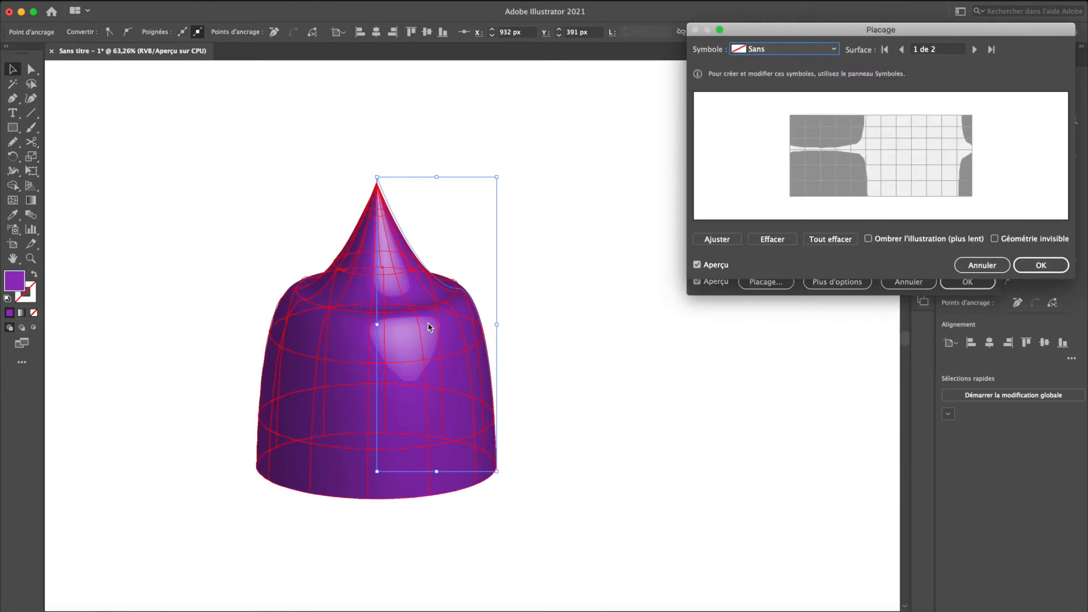
pyautogui.click(975, 50)
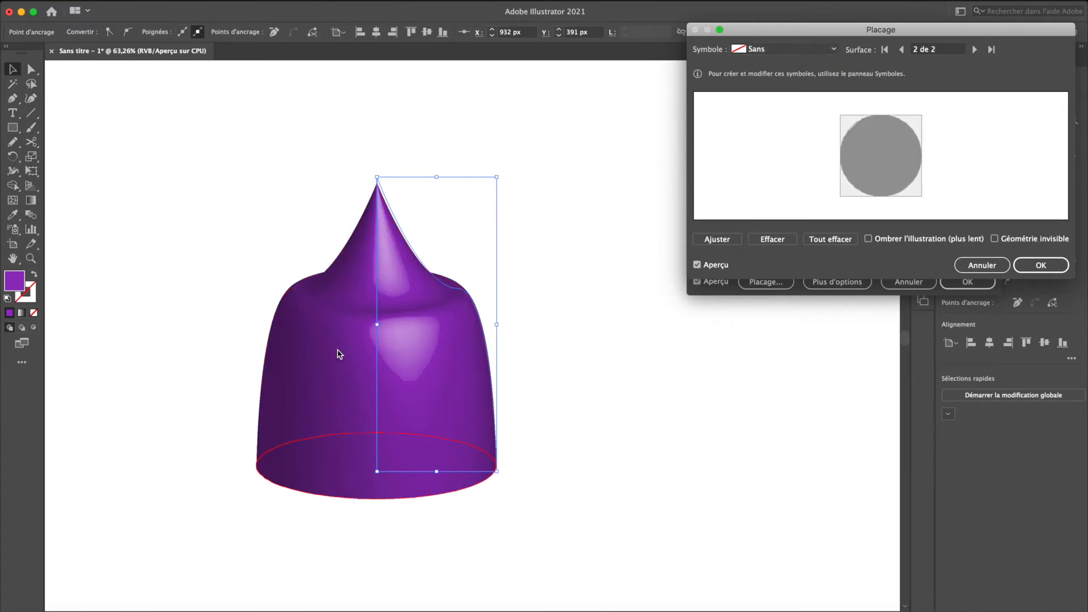
pyautogui.click(974, 49)
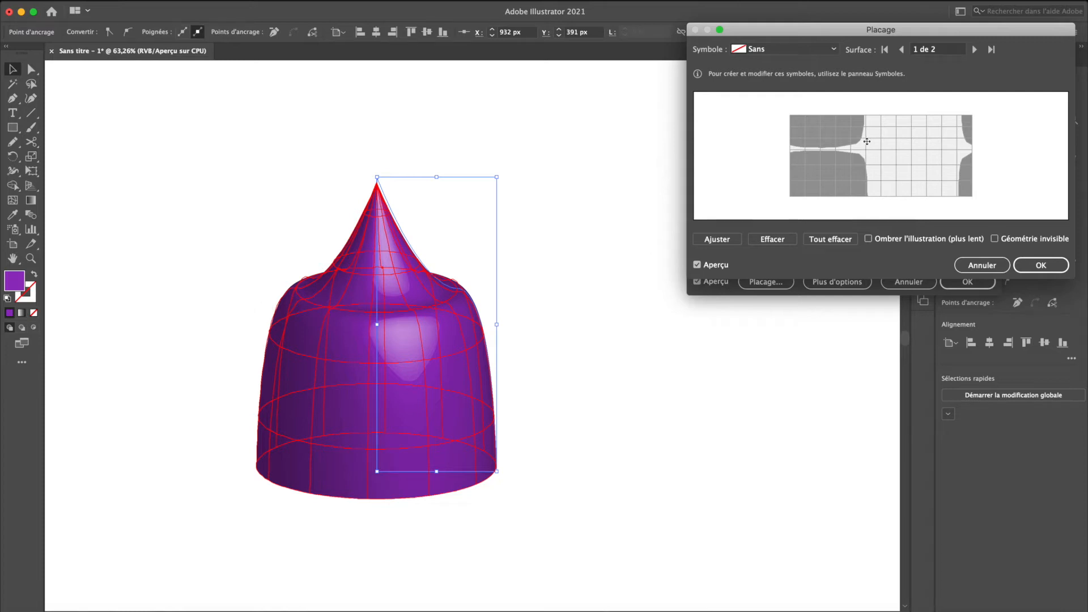
# - Cancel the mapping and the revolution, and undo the drawing of the half-bell profile
pyautogui.click(974, 263)
pyautogui.click(908, 281)
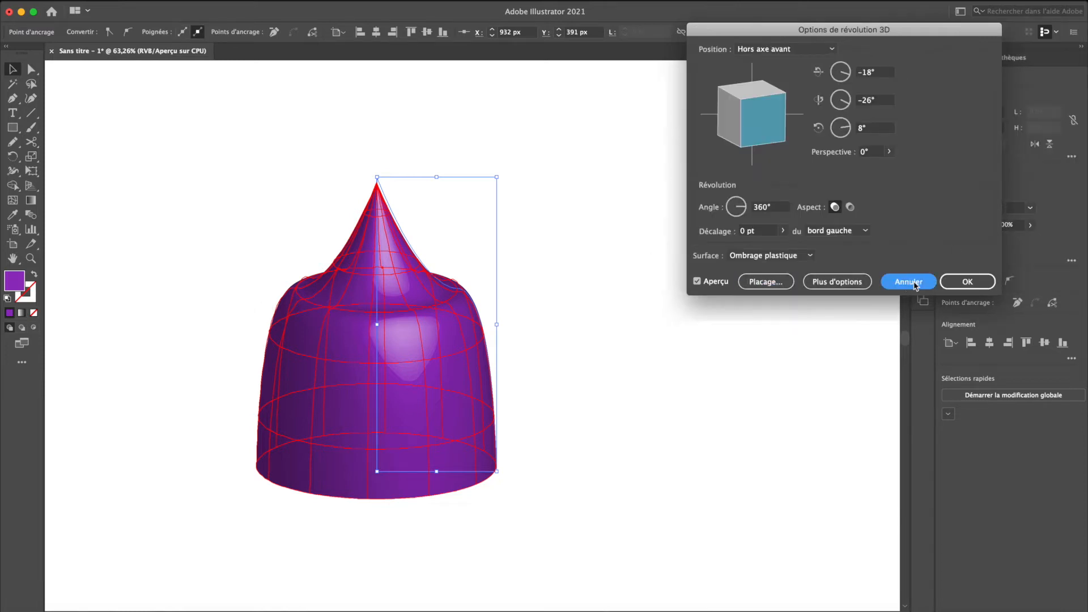
pyautogui.press('super+z')
pyautogui.press('super+z')
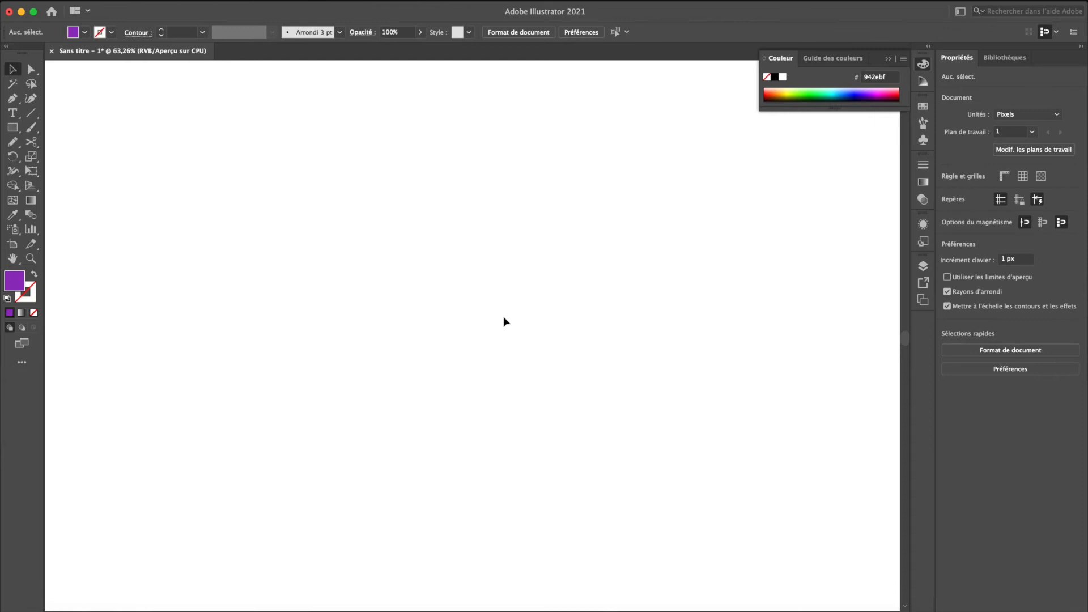
# - Draw a circle about 252 px wide and a rectangle about 328 by 402 px covering its left half
pyautogui.press('l')
pyautogui.moveTo(322, 203); pyautogui.dragTo(479, 379)
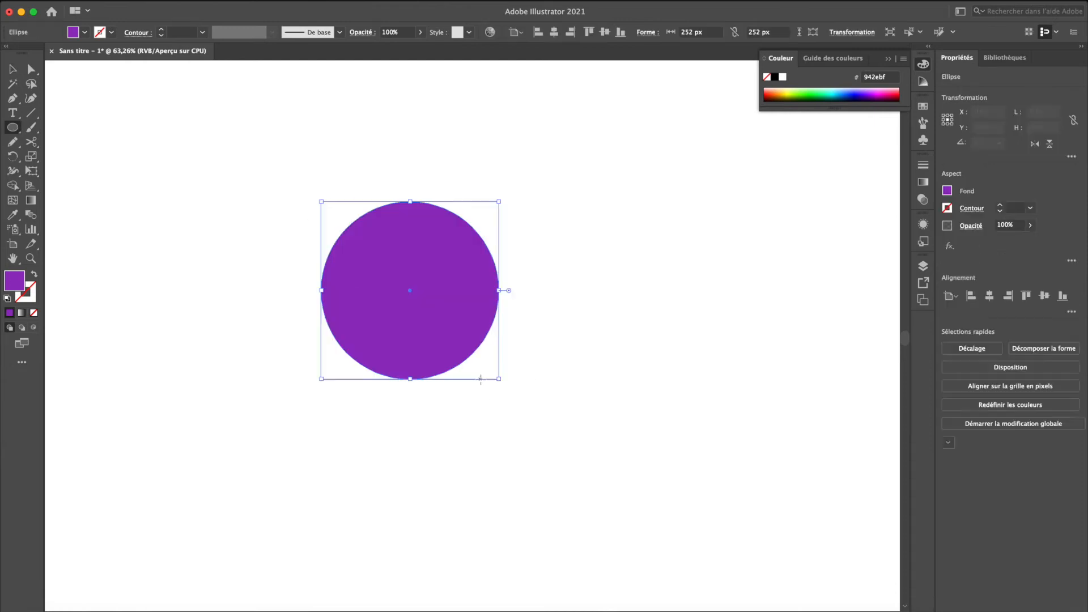
pyautogui.press('m')
pyautogui.moveTo(184, 128); pyautogui.dragTo(414, 410)
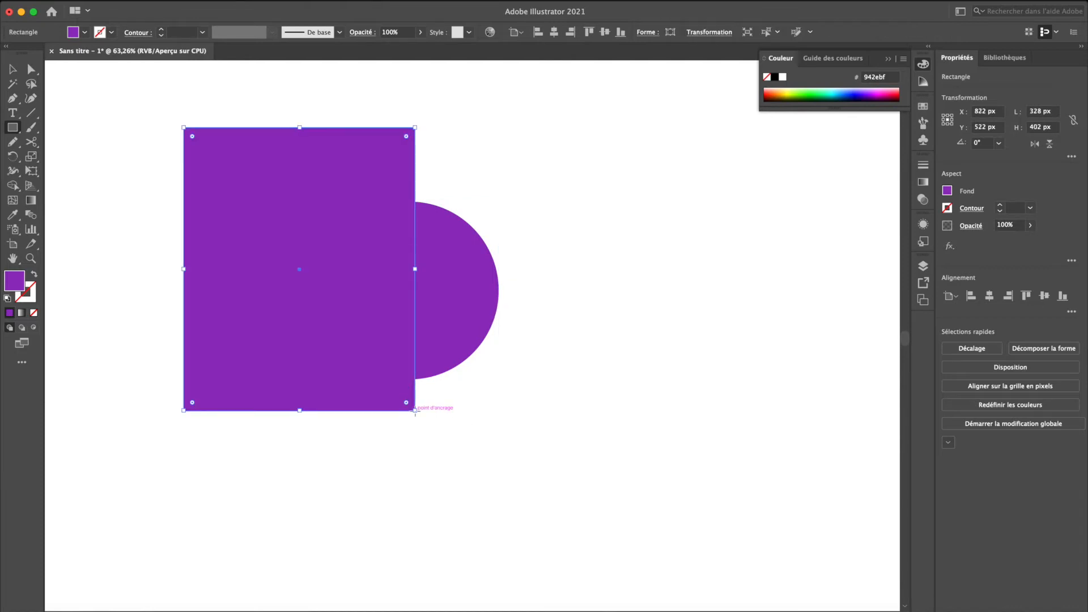
# - Align the circle's centre with the rectangle's right edge and subtract the rectangle from the circle, keeping the right half
pyautogui.press('v')
pyautogui.moveTo(491, 403); pyautogui.dragTo(291, 243)
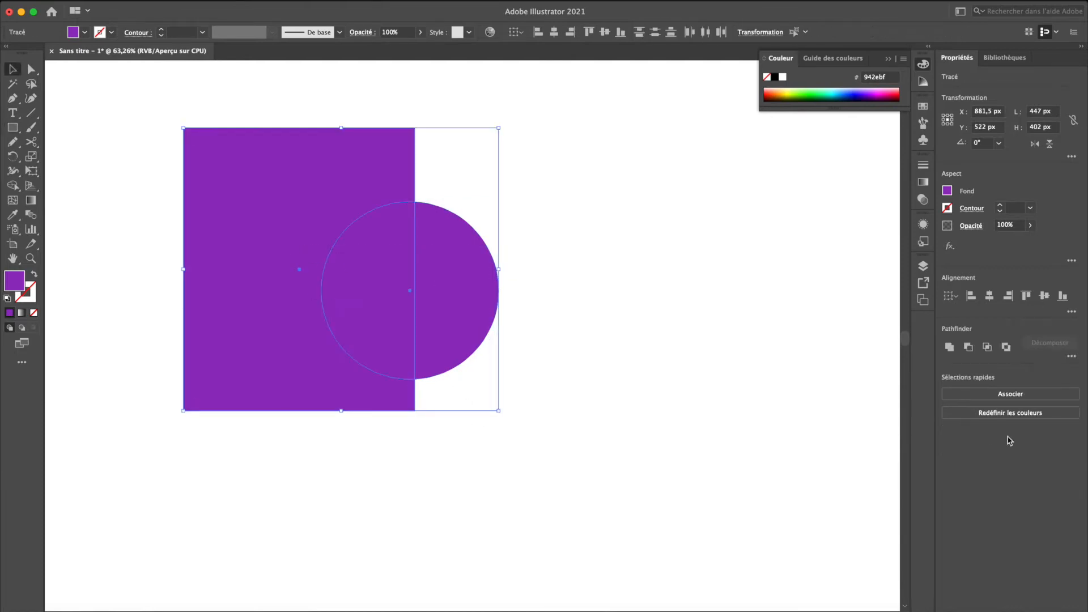
pyautogui.click(762, 469)
pyautogui.moveTo(448, 345); pyautogui.dragTo(454, 346)
pyautogui.keyDown('shift'); pyautogui.click(369, 354); pyautogui.keyUp('shift')
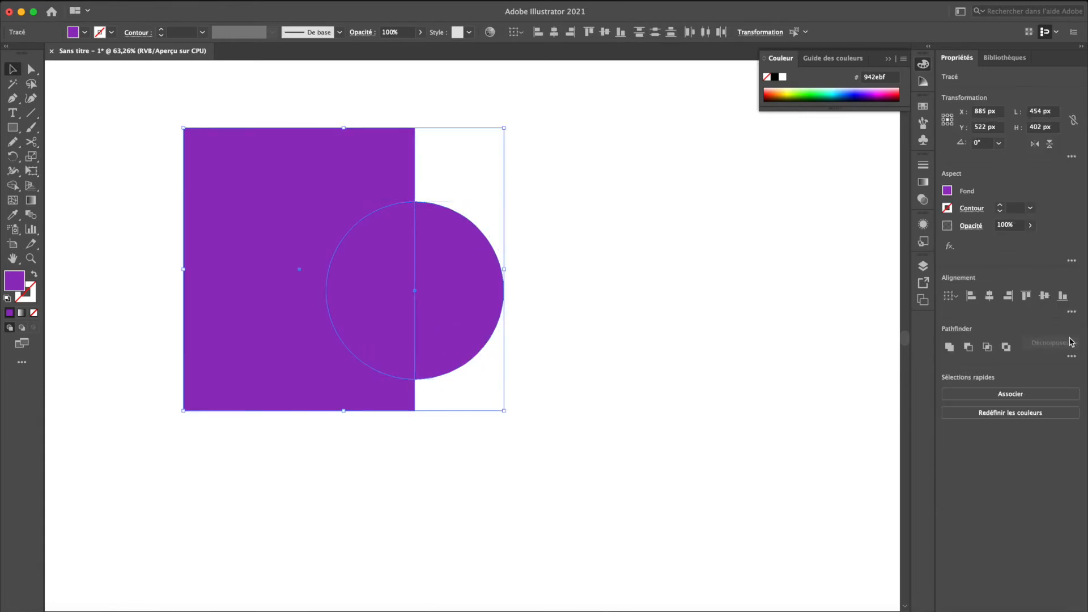
pyautogui.click(969, 348)
# - Apply the 3D revolution effect to the half circle, turning it 360° around its left edge into a sphere
pyautogui.click(294, 0)
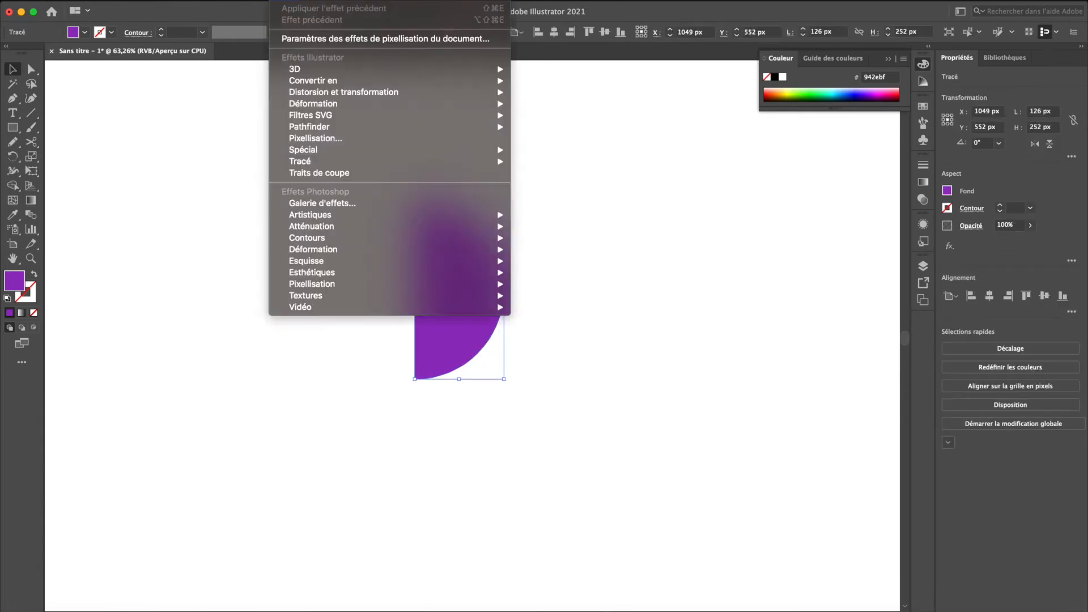
pyautogui.moveTo(321, 68)
pyautogui.click(587, 84)
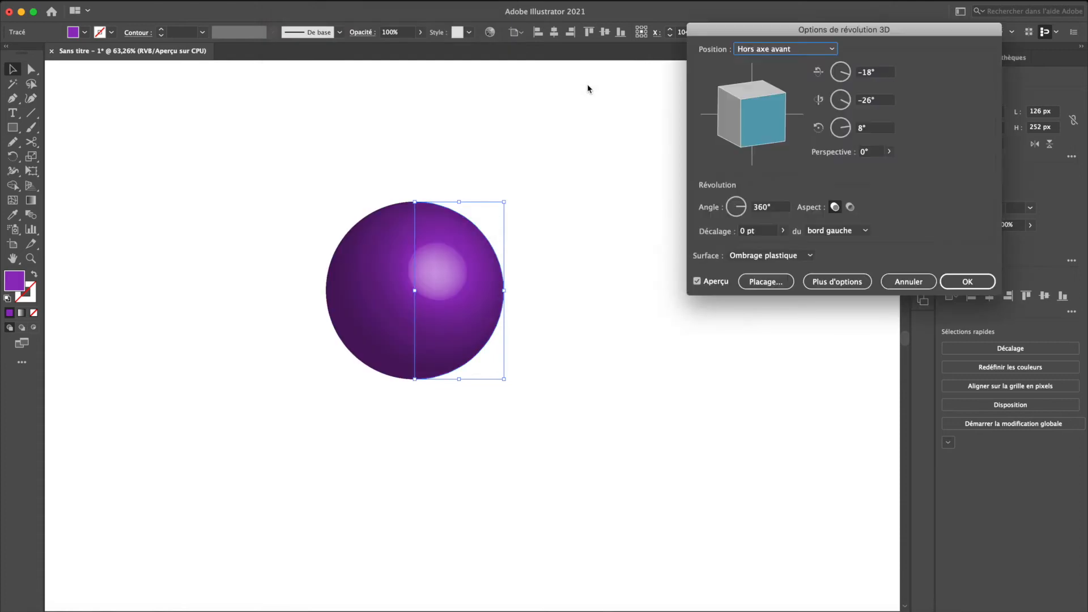
# - Map the Nouveau favori symbol onto the sphere's surface and enlarge it
pyautogui.click(756, 281)
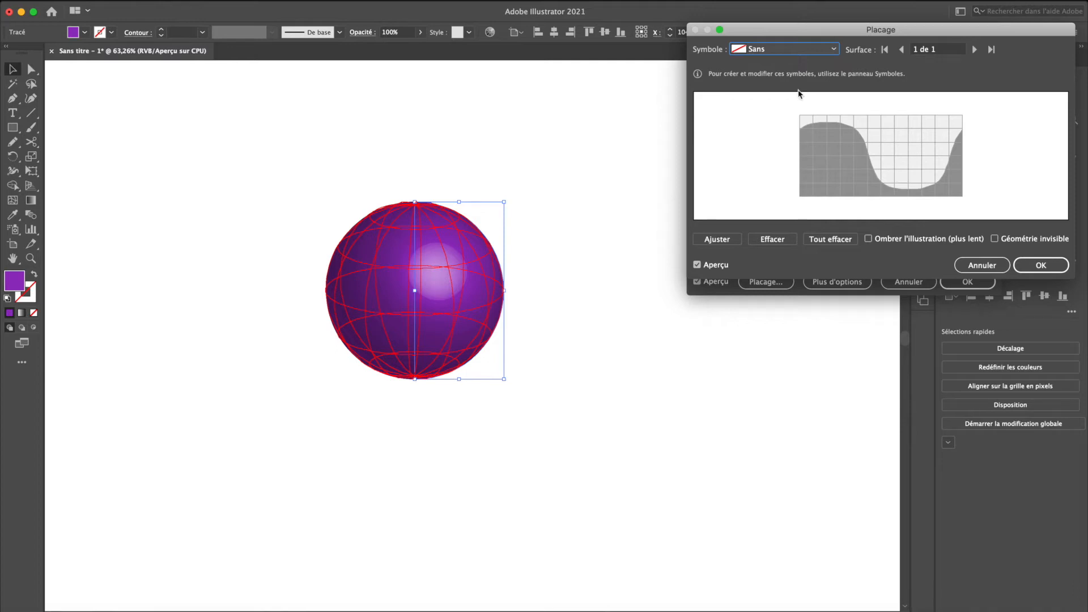
pyautogui.click(790, 49)
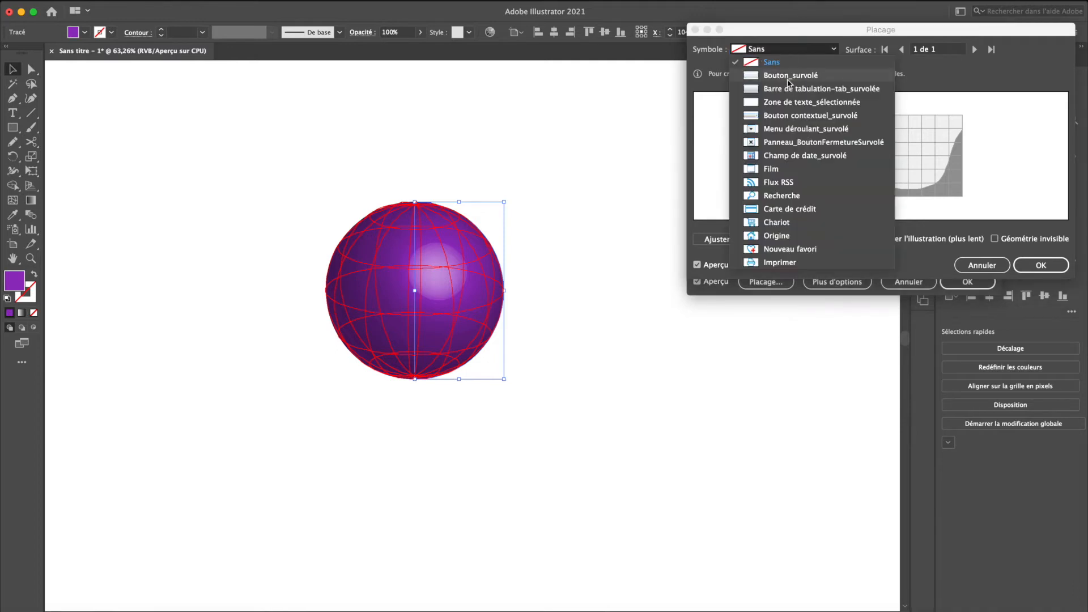
pyautogui.click(774, 249)
pyautogui.moveTo(874, 164); pyautogui.dragTo(852, 190)
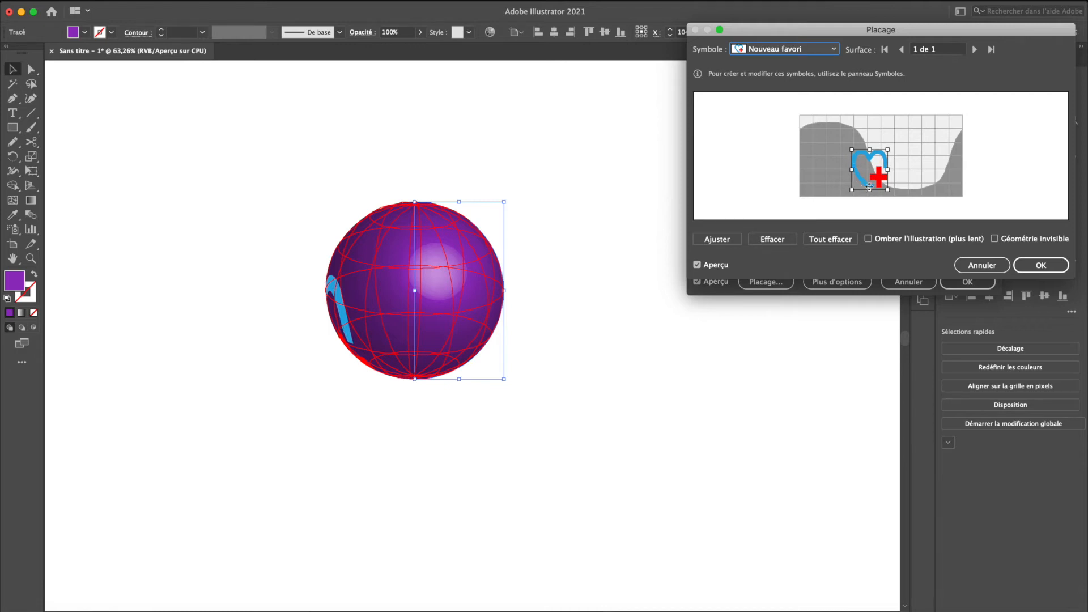
# - Move the symbol into the visible area of the sphere, reduce its height, apply the mapping and the revolution, and deselect the sphere
pyautogui.moveTo(870, 163); pyautogui.dragTo(914, 141)
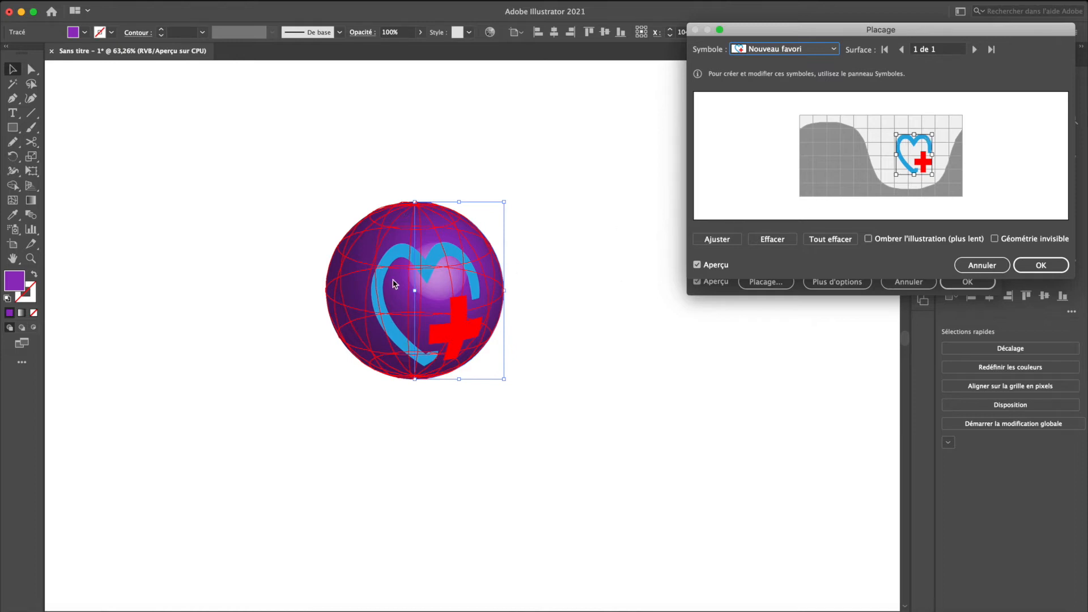
pyautogui.moveTo(917, 138); pyautogui.dragTo(916, 148)
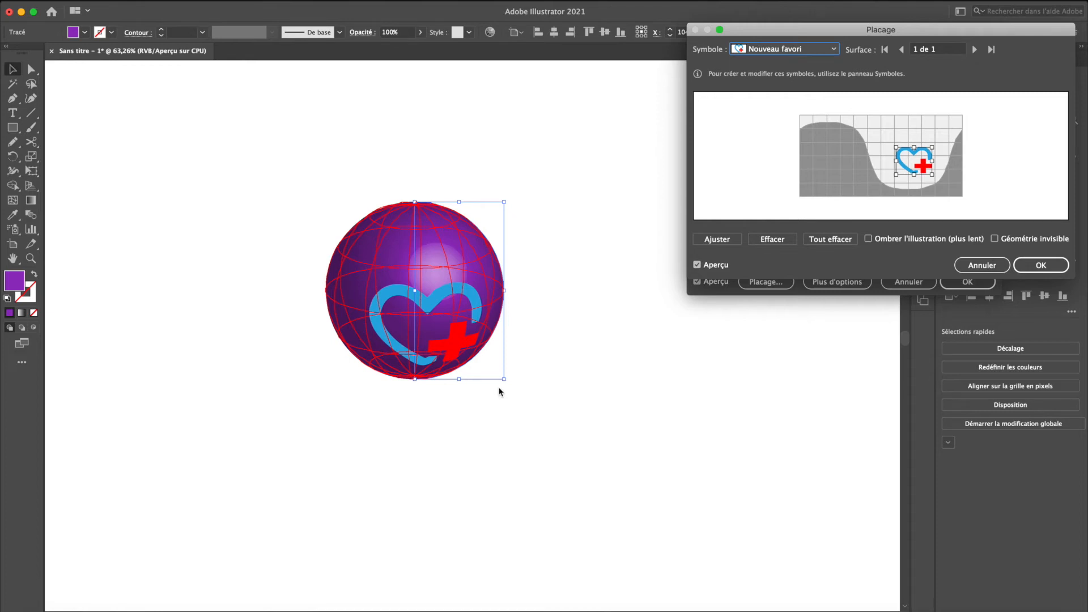
pyautogui.click(1041, 265)
pyautogui.click(968, 282)
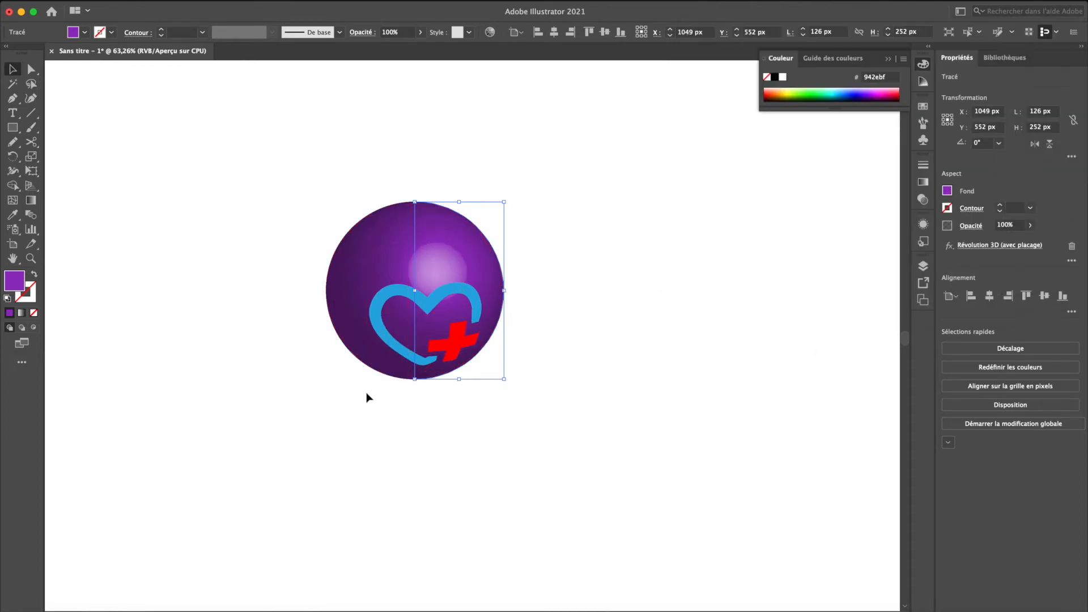
pyautogui.click(428, 570)
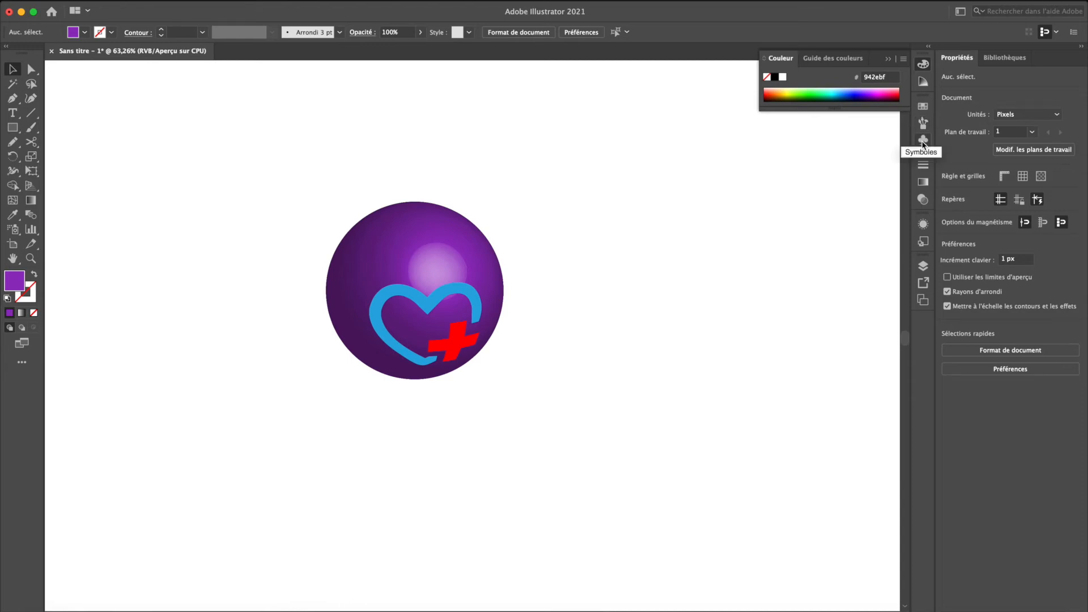
# - Display the symbol collection and undo the sphere's mapping, revolution and last move, restoring the flat purple half circle
pyautogui.click(363, 1)
pyautogui.click(845, 320)
pyautogui.click(924, 141)
pyautogui.moveTo(845, 185); pyautogui.dragTo(843, 257)
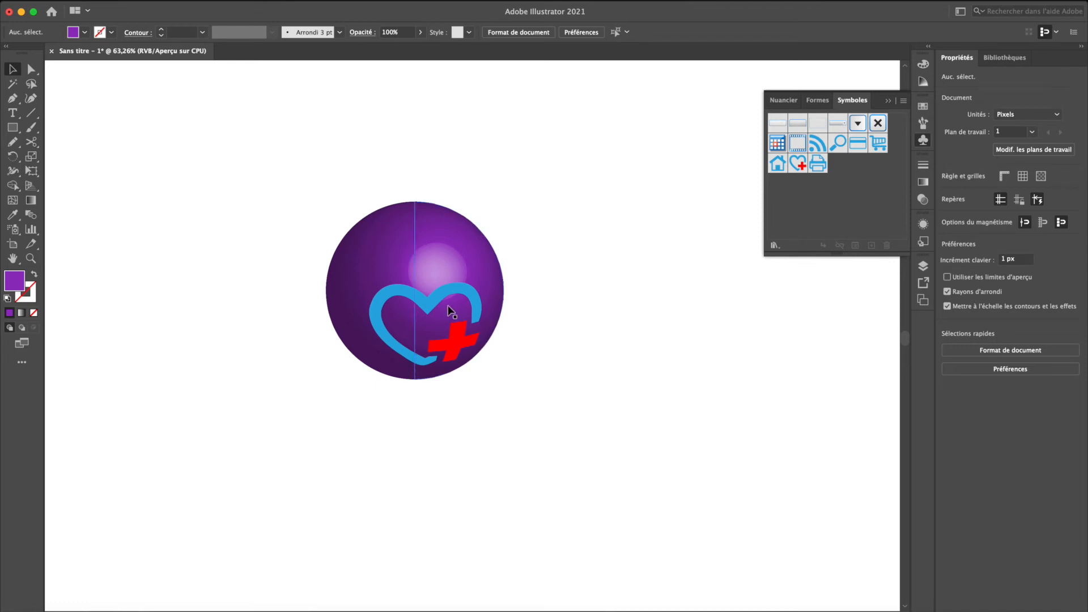
pyautogui.press('super+z')
pyautogui.press('super+z')
pyautogui.press('super+z')
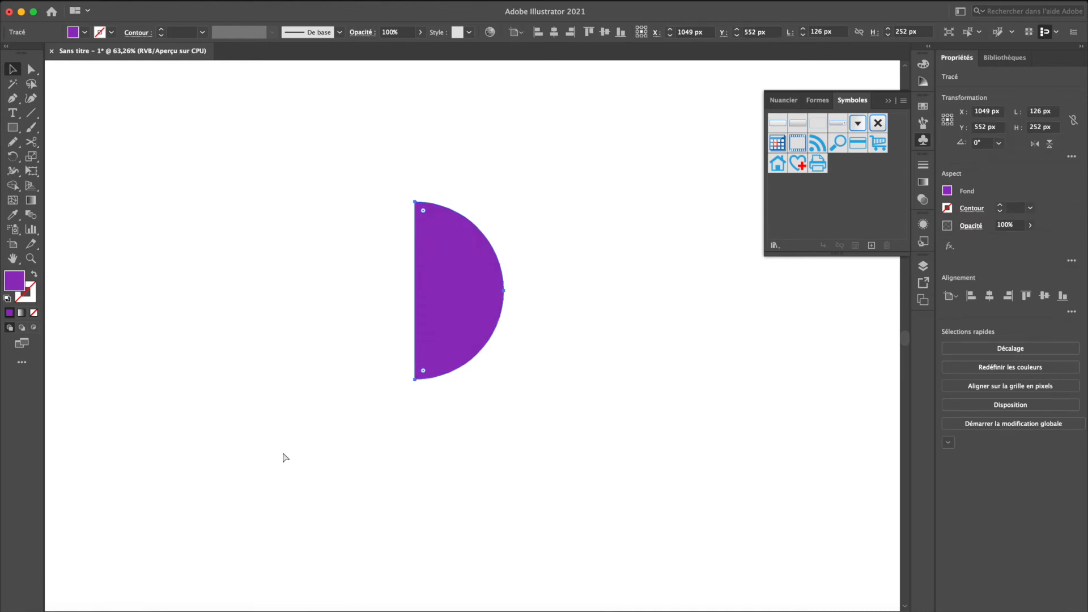
pyautogui.press('super+z')
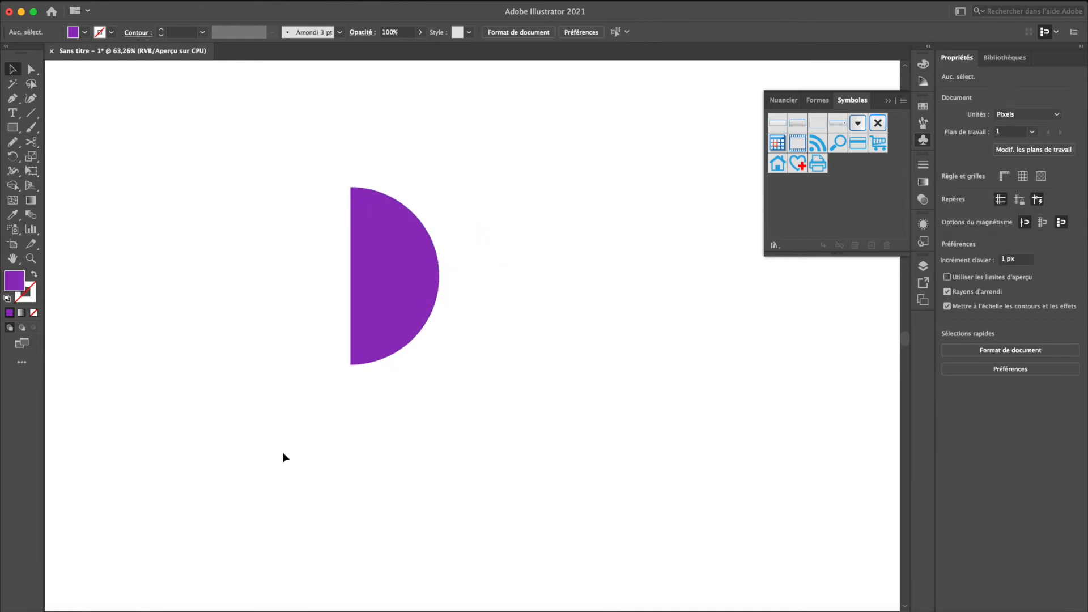
# - Draw a thin vertical black rectangle without stroke, about 10 × 232 px, below the half circle
pyautogui.press('d')
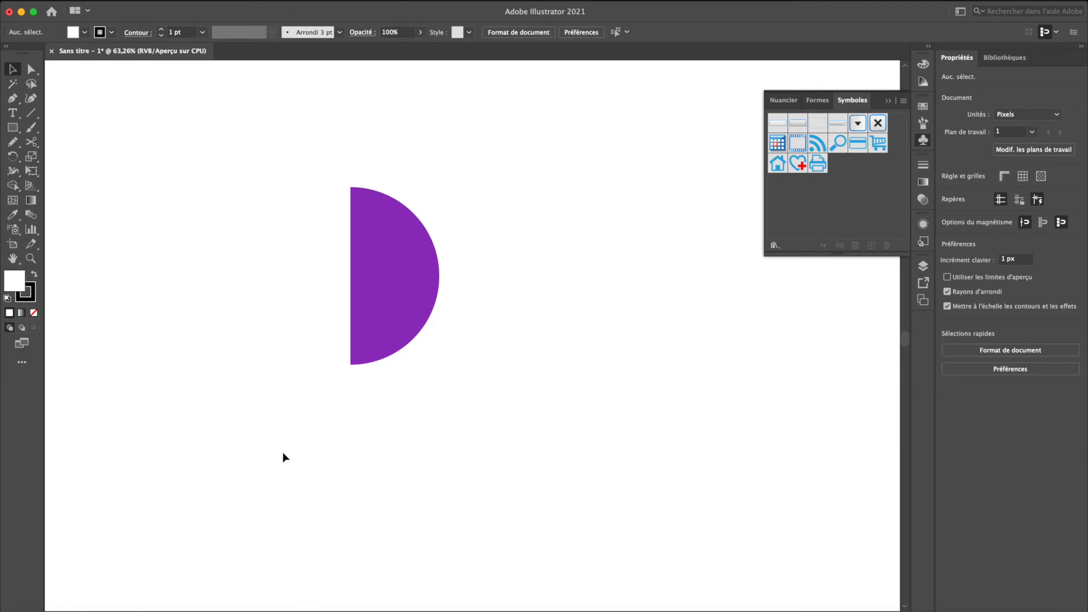
pyautogui.press('m')
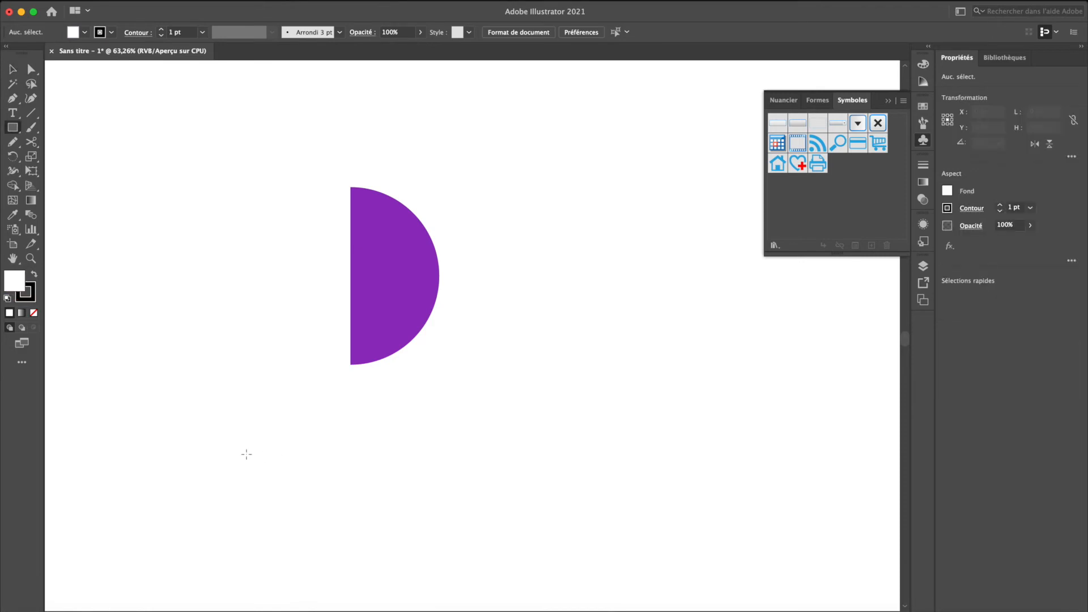
pyautogui.press('/')
pyautogui.hotkey('shift', 'x')
pyautogui.moveTo(227, 427); pyautogui.dragTo(233, 592)
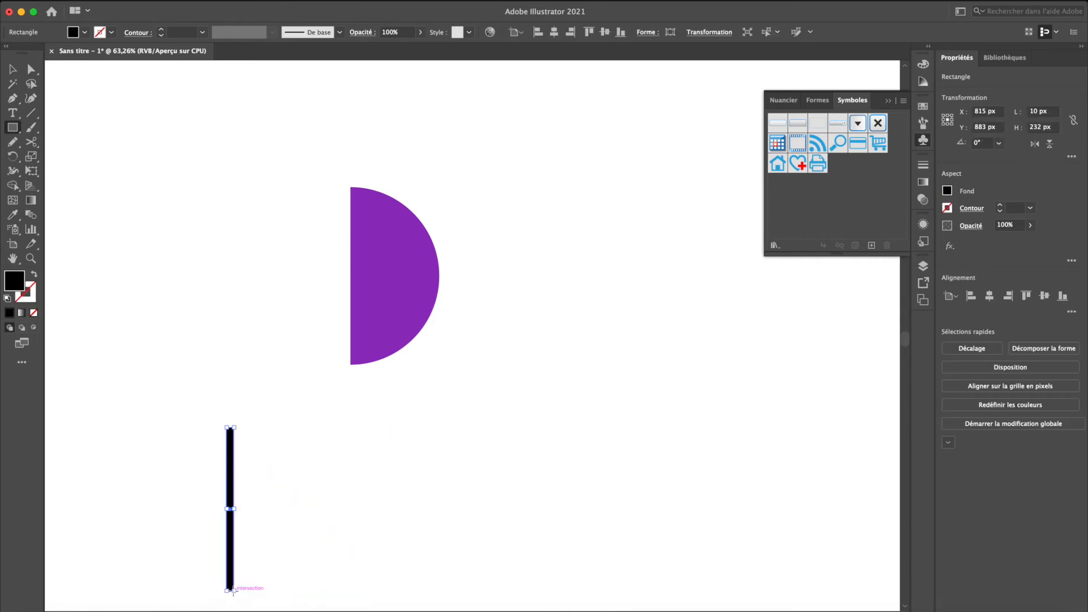
# - Duplicate the bar 20 px to the right and repeat the transformation until there are twelve evenly spaced bars
pyautogui.moveTo(231, 478); pyautogui.dragTo(243, 481)
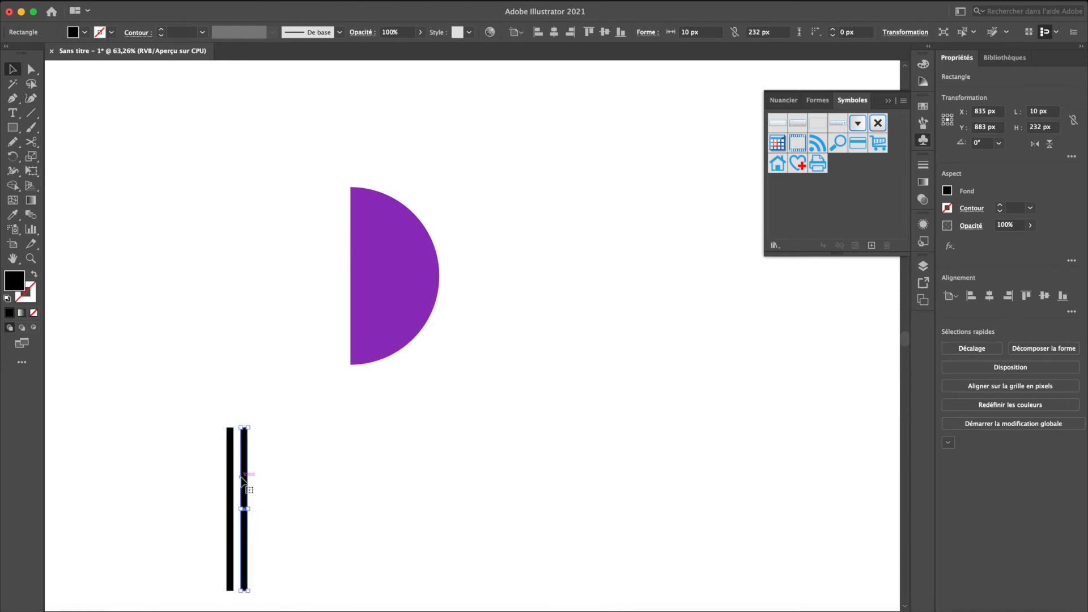
pyautogui.hotkey('ctrl', 'd')
pyautogui.hotkey('ctrl', 'd')
pyautogui.hotkey('ctrl', 'd')
pyautogui.hotkey('ctrl', 'd')
pyautogui.hotkey('ctrl', 'd')
pyautogui.hotkey('ctrl', 'd')
pyautogui.hotkey('ctrl', 'd')
pyautogui.hotkey('ctrl', 'd')
pyautogui.hotkey('ctrl', 'd')
pyautogui.hotkey('ctrl', 'd')
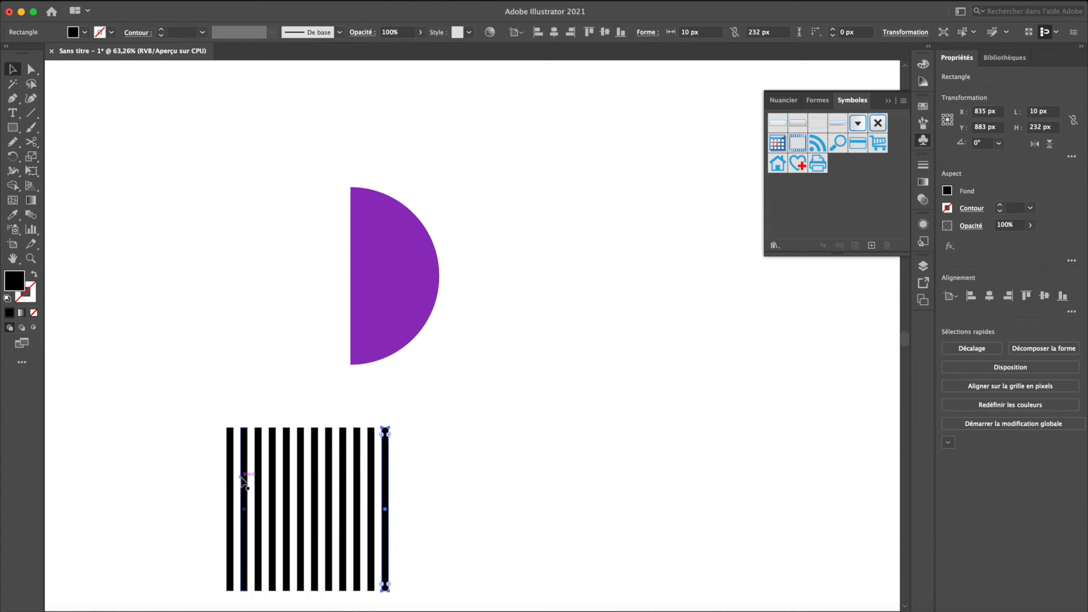
# - Group the twelve bars and save the group as a dynamic symbol named rayures
pyautogui.moveTo(207, 460); pyautogui.dragTo(516, 516)
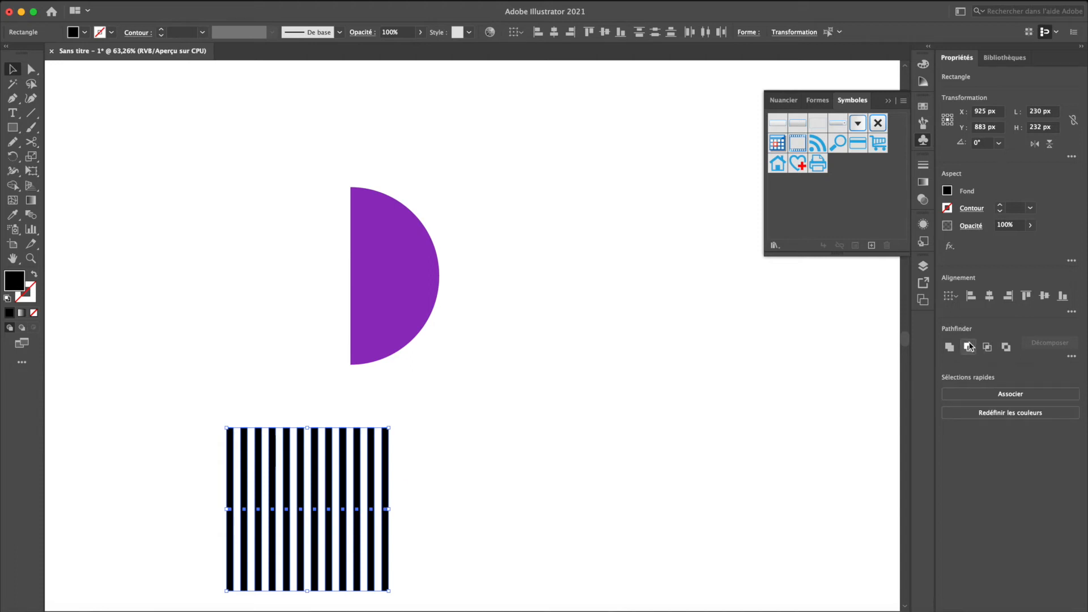
pyautogui.press('super+g')
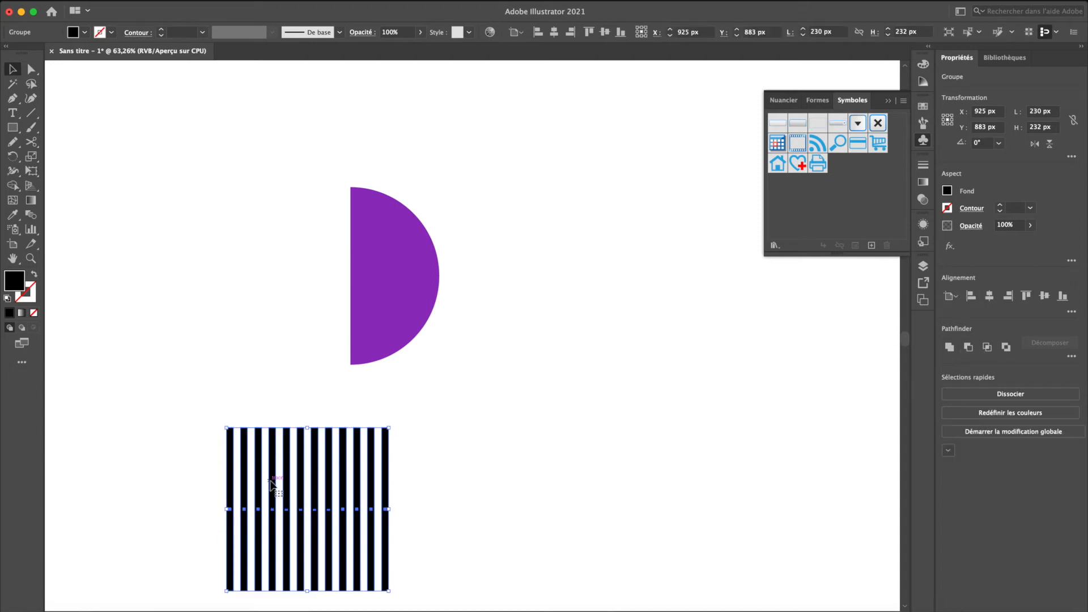
pyautogui.moveTo(272, 485); pyautogui.dragTo(843, 198)
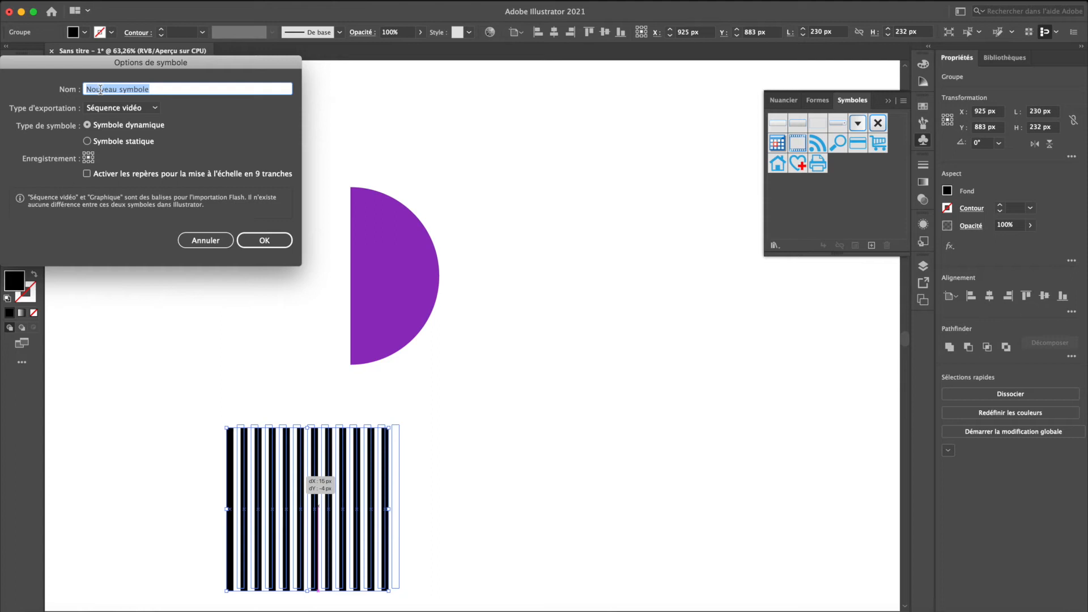
pyautogui.write('rayures')
pyautogui.click(253, 234)
pyautogui.click(372, 261)
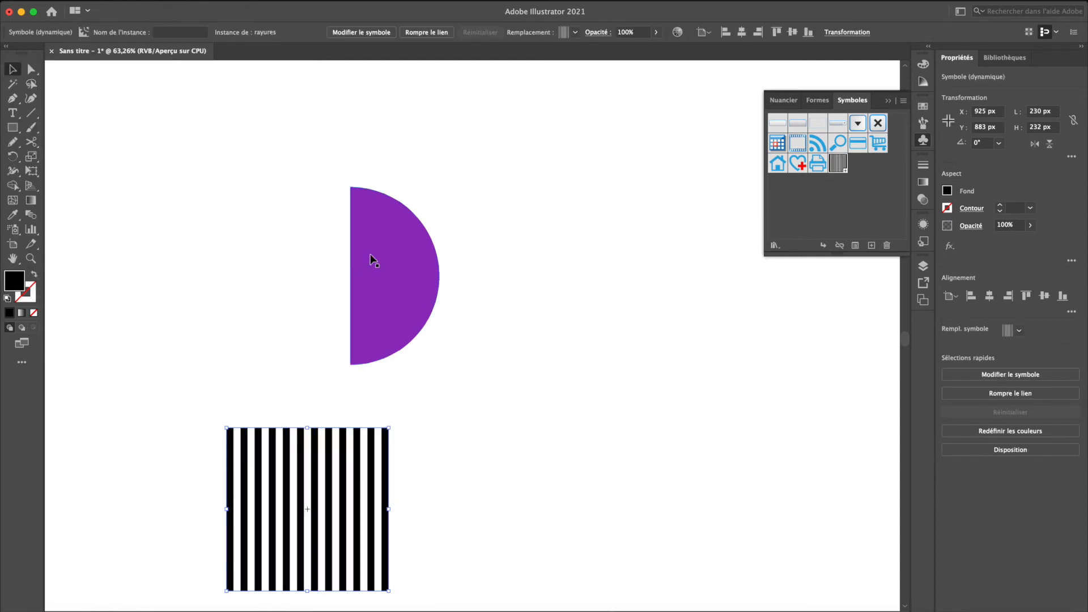
pyautogui.click(283, 0)
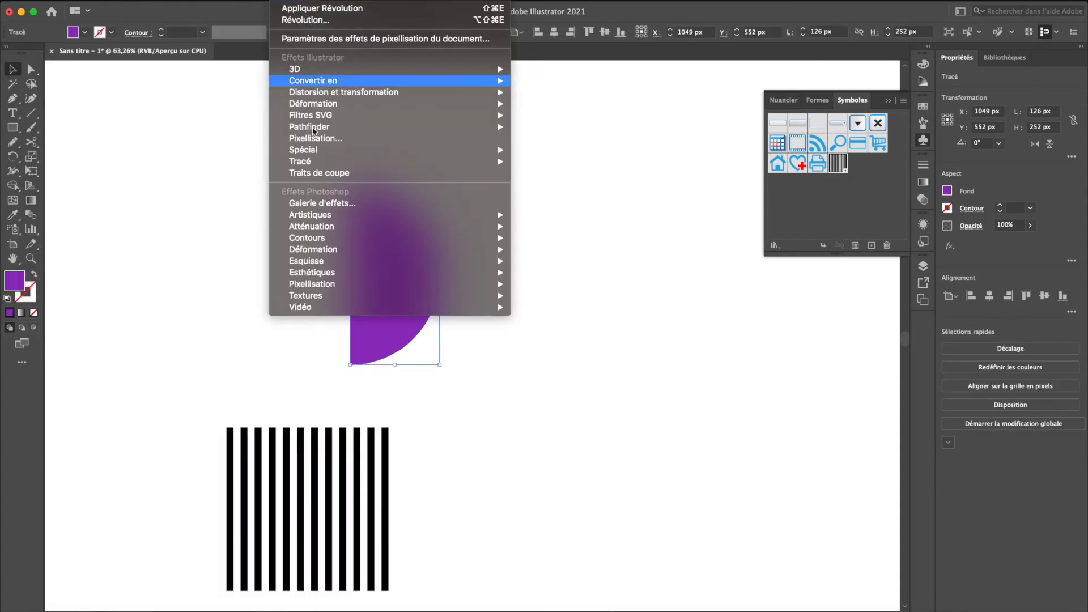
pyautogui.moveTo(358, 69)
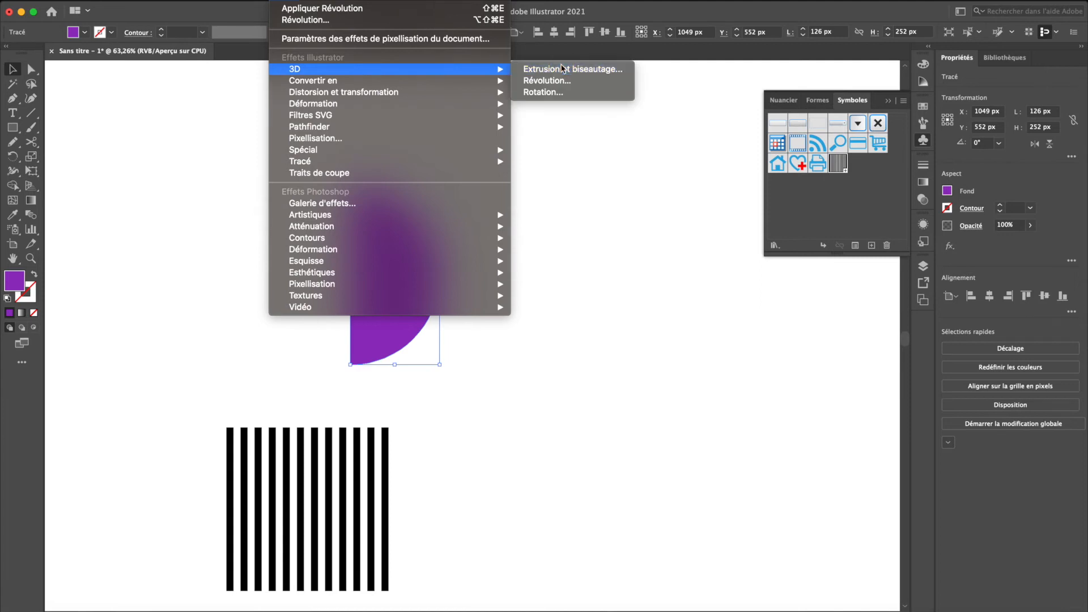
pyautogui.click(563, 69)
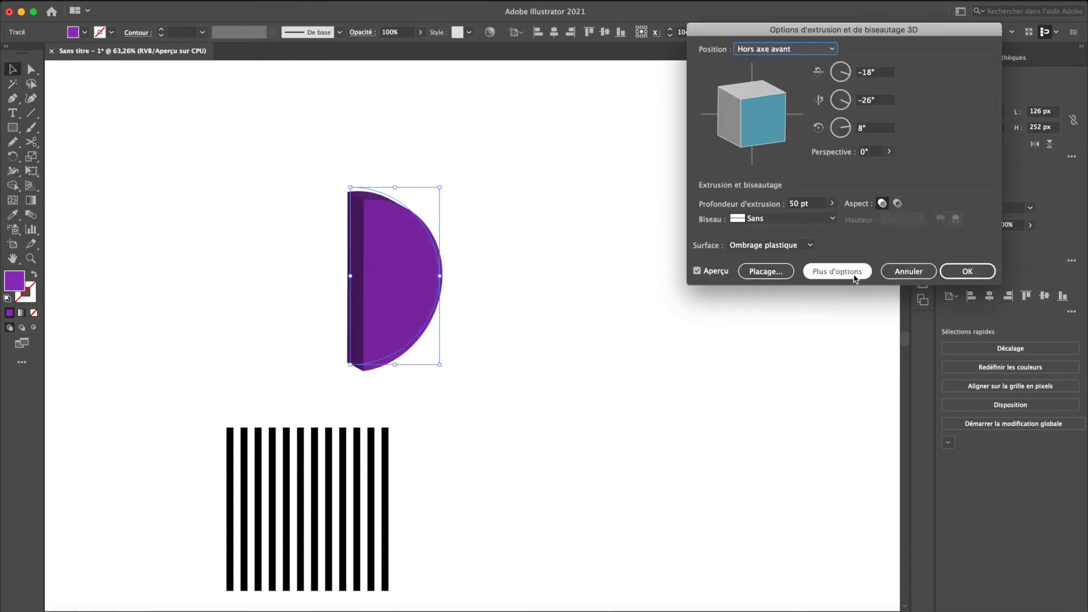
pyautogui.click(909, 271)
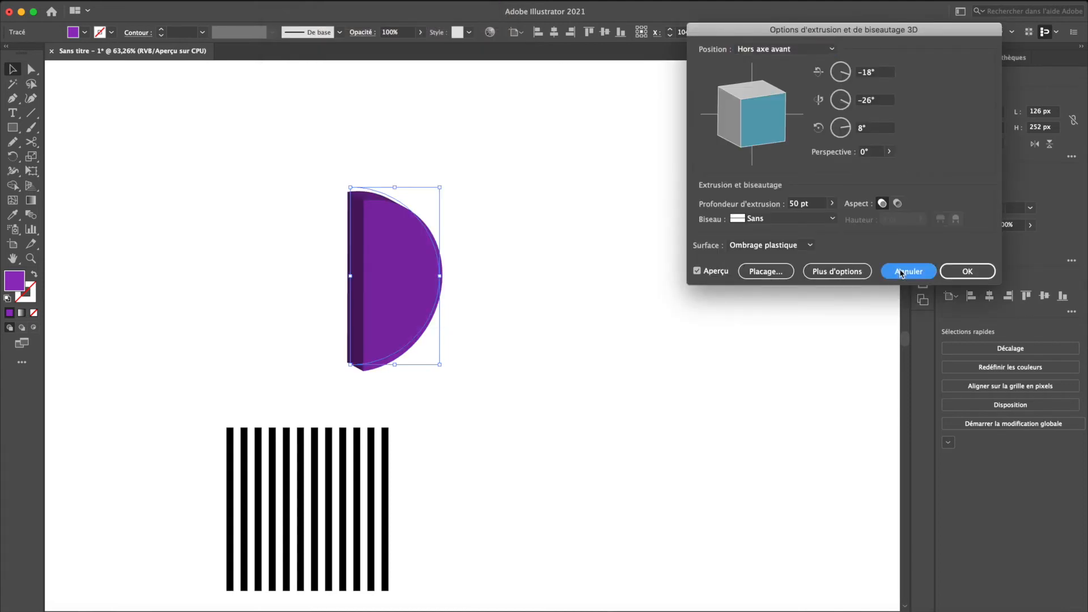
# - Revolve the half circle 360° around its left edge in 3D and map the Nouveau favori symbol onto the sphere's visible area
pyautogui.click(283, 0)
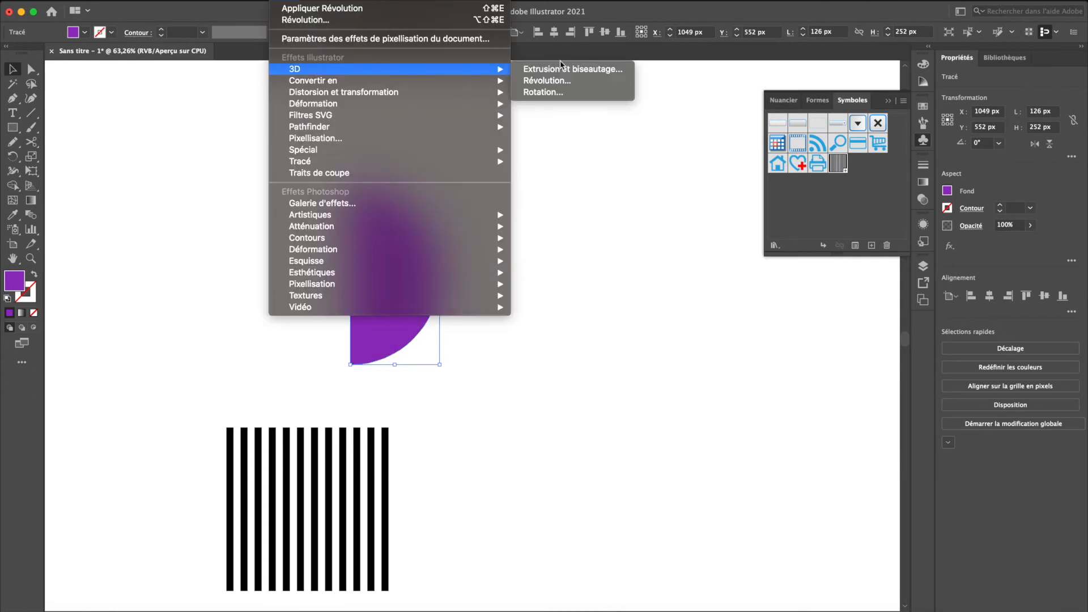
pyautogui.click(553, 83)
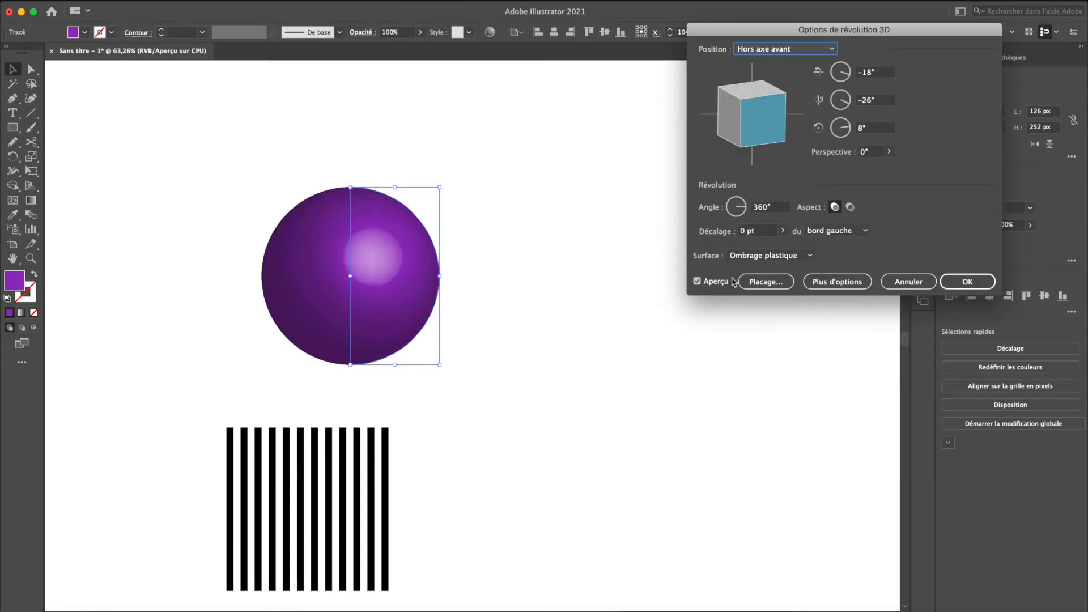
pyautogui.click(777, 286)
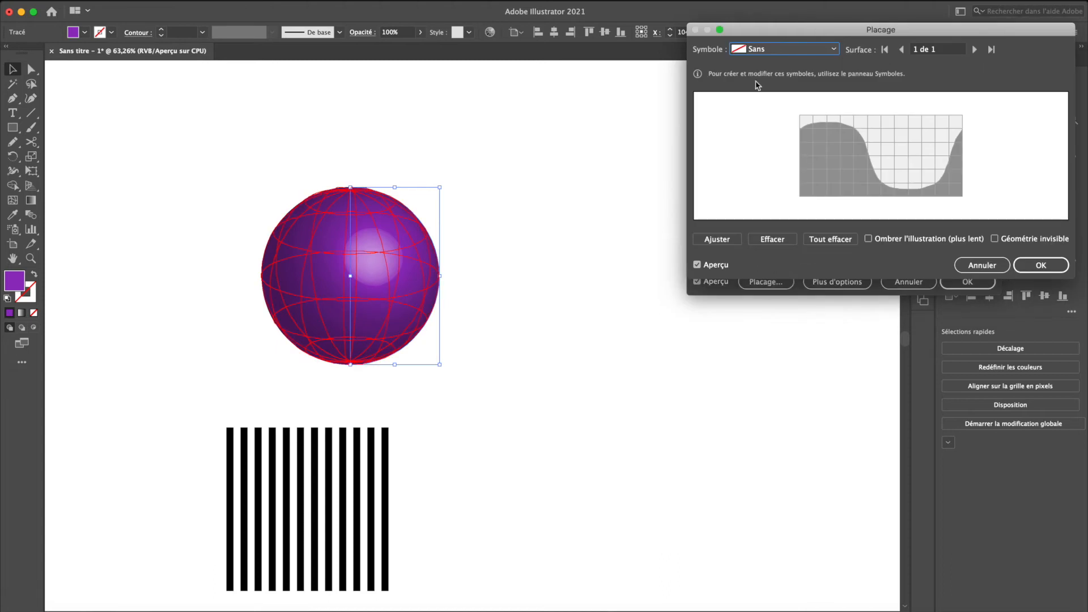
pyautogui.click(759, 48)
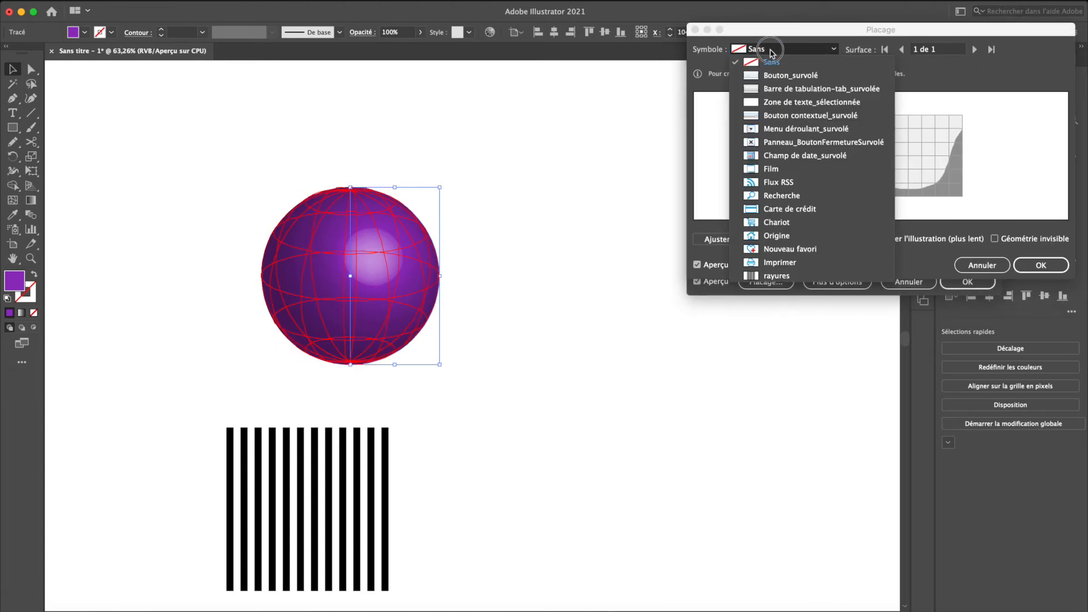
pyautogui.click(785, 250)
pyautogui.moveTo(889, 148); pyautogui.dragTo(915, 132)
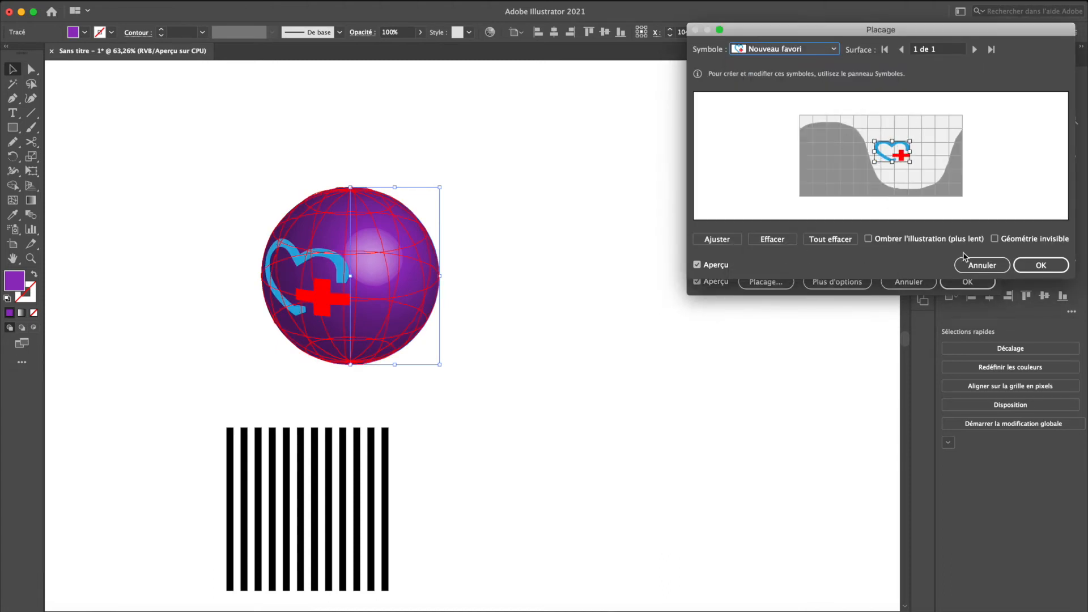
pyautogui.click(1041, 265)
pyautogui.click(984, 279)
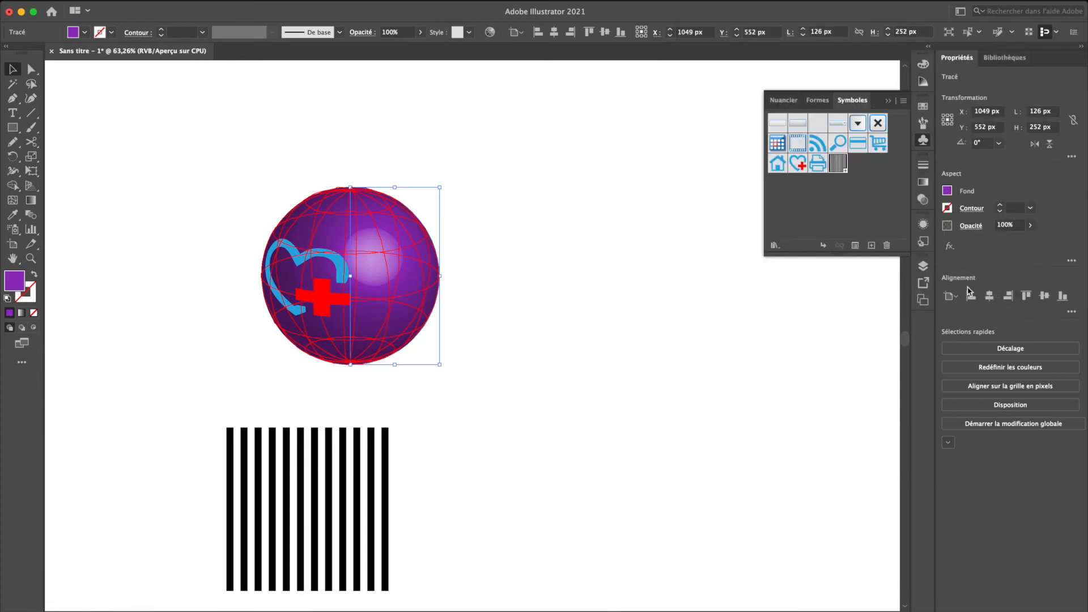
pyautogui.click(554, 409)
# - Try to apply another instance of the 3D revolution effect to the sphere
pyautogui.click(363, 294)
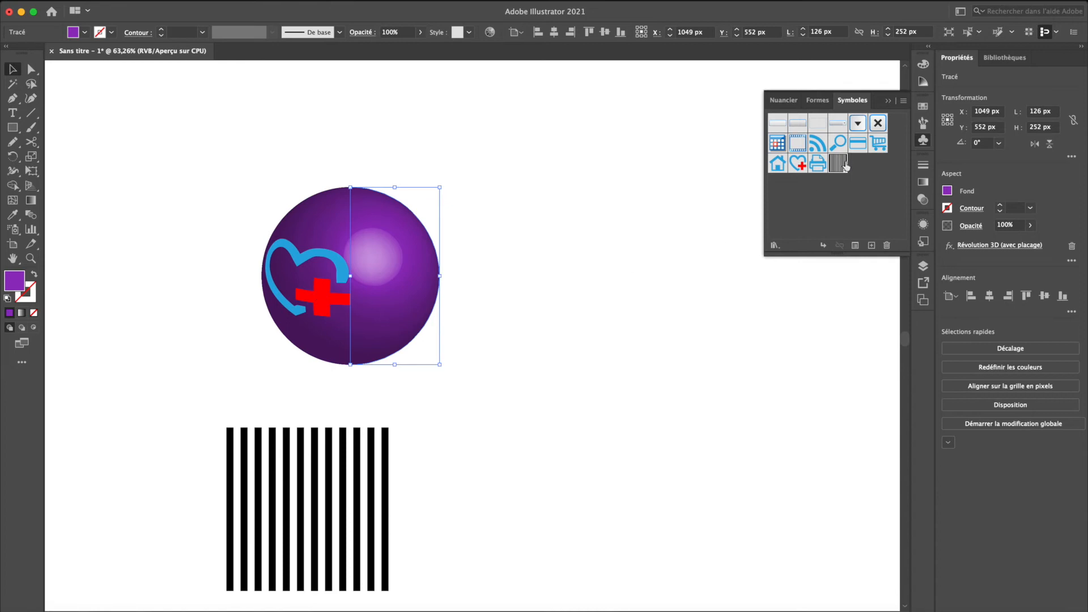
pyautogui.click(281, 1)
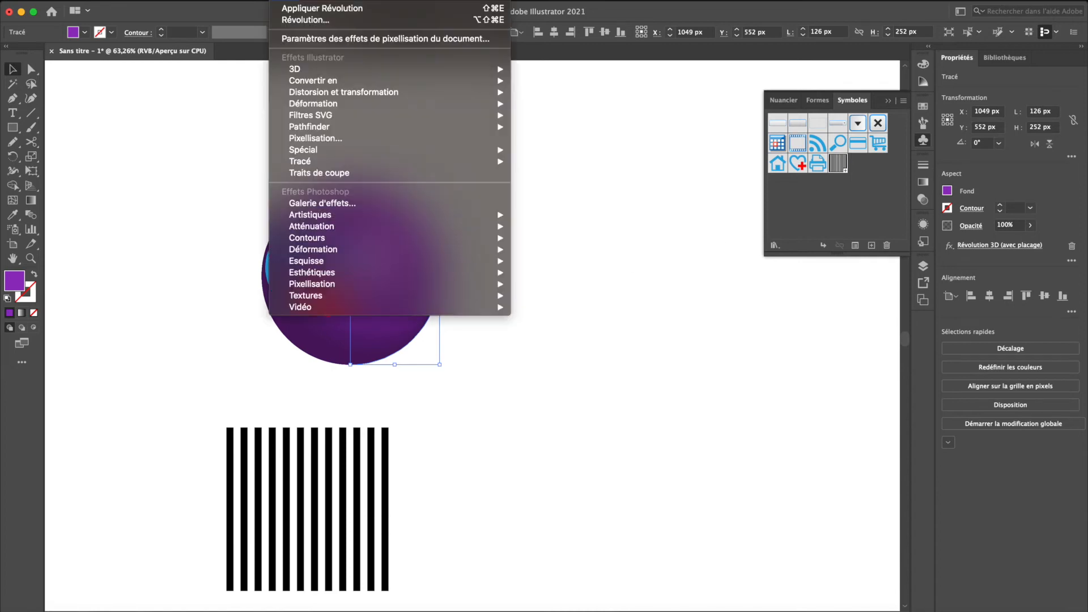
pyautogui.click(309, 19)
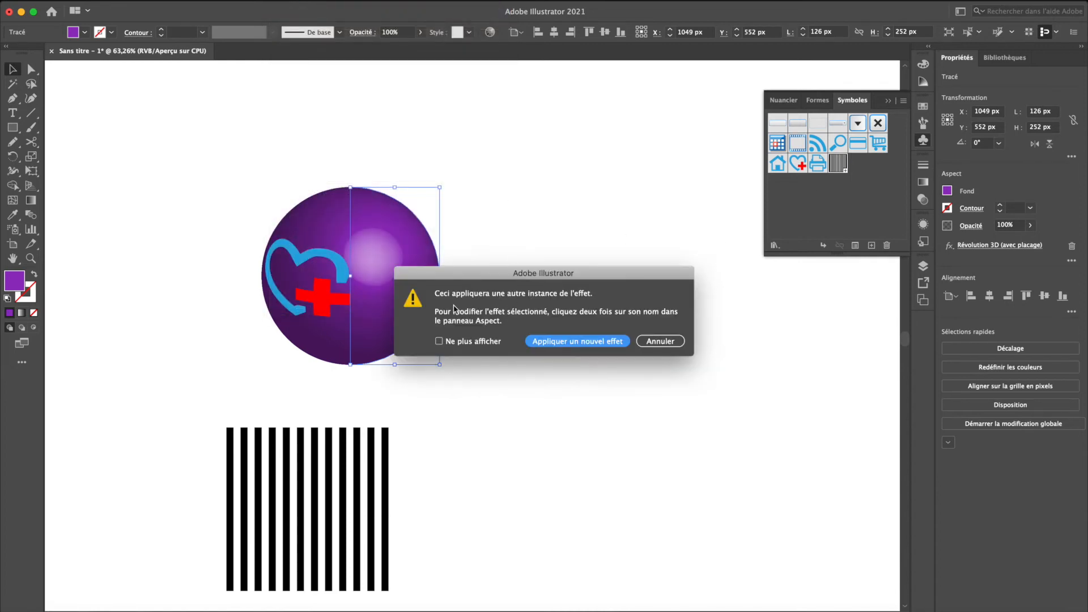
pyautogui.click(604, 342)
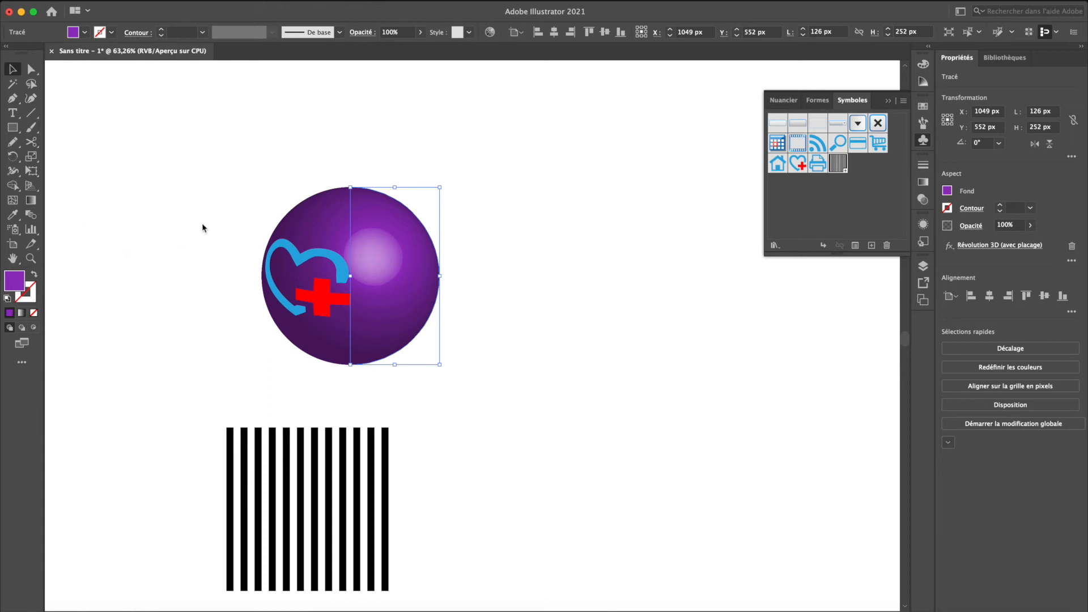
# - Force-quit Illustrator
pyautogui.press('super+alt+Escape')
pyautogui.press('Return')
pyautogui.press('Return')
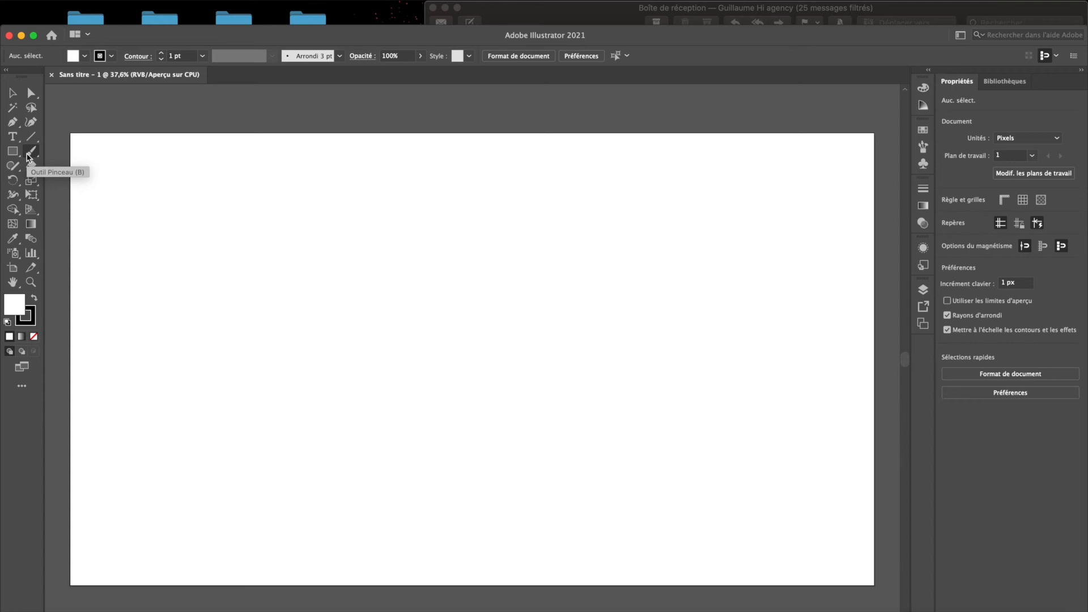
# - Draw a circle about 297 px in diameter on the artboard, with a black fill and no stroke
pyautogui.press('l')
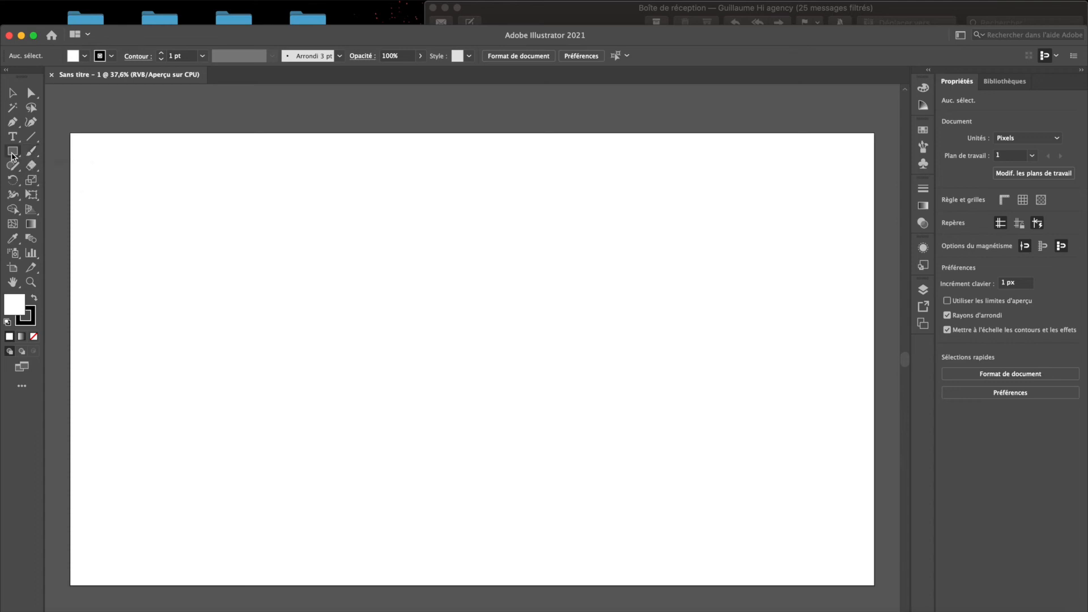
pyautogui.moveTo(400, 224); pyautogui.dragTo(520, 350)
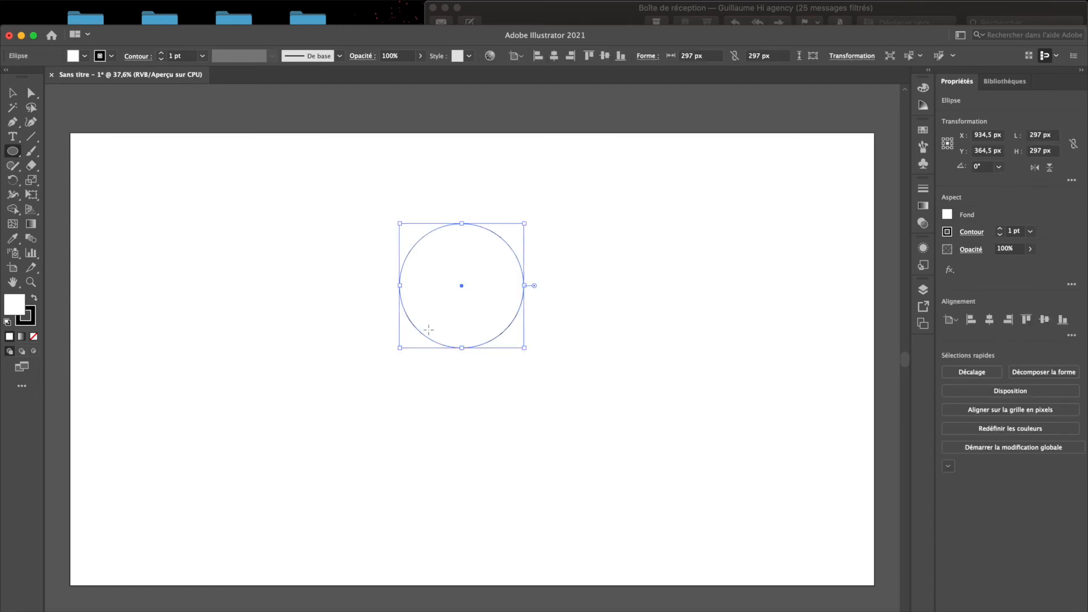
pyautogui.hotkey('shift', 'x')
pyautogui.press('/')
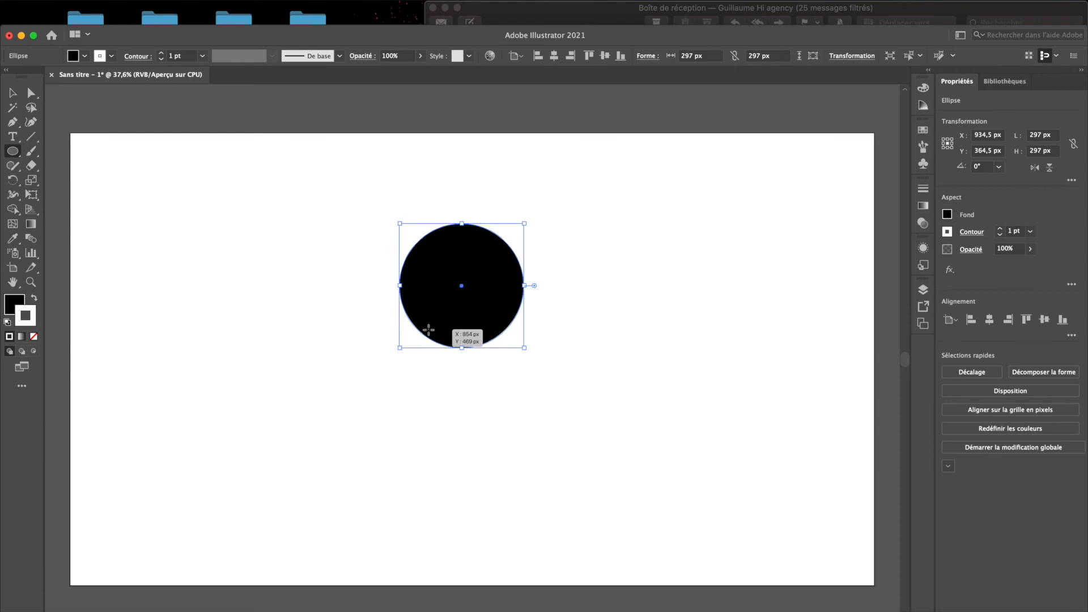
# - Draw a rectangle about 468 px tall over the circle's left half and subtract it from the circle, keeping the right half
pyautogui.press('m')
pyautogui.moveTo(359, 204); pyautogui.dragTo(462, 400)
pyautogui.press('v')
pyautogui.moveTo(535, 380); pyautogui.dragTo(414, 312)
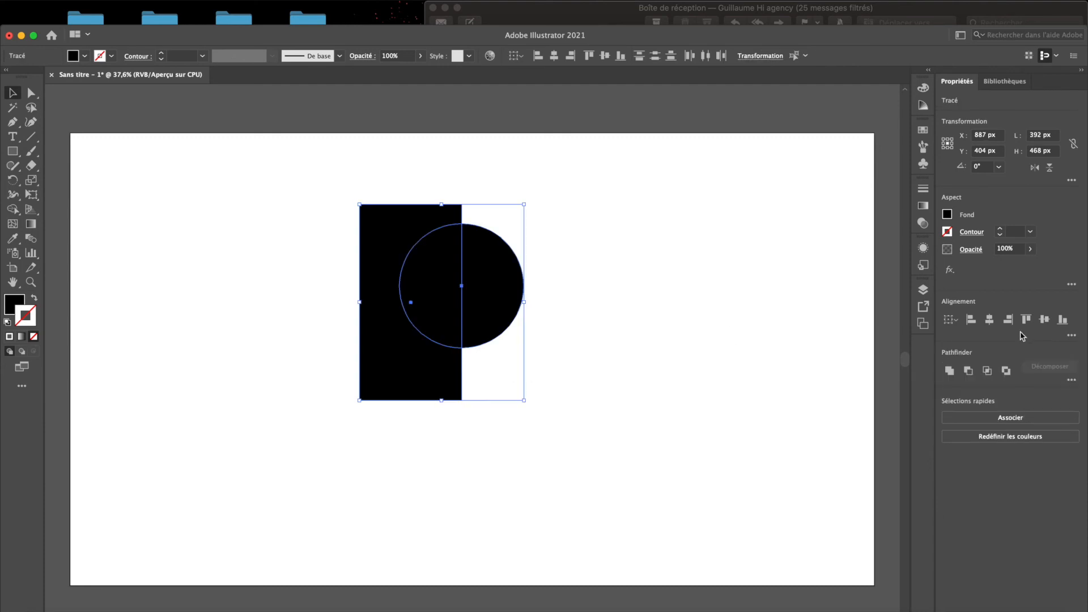
pyautogui.click(969, 371)
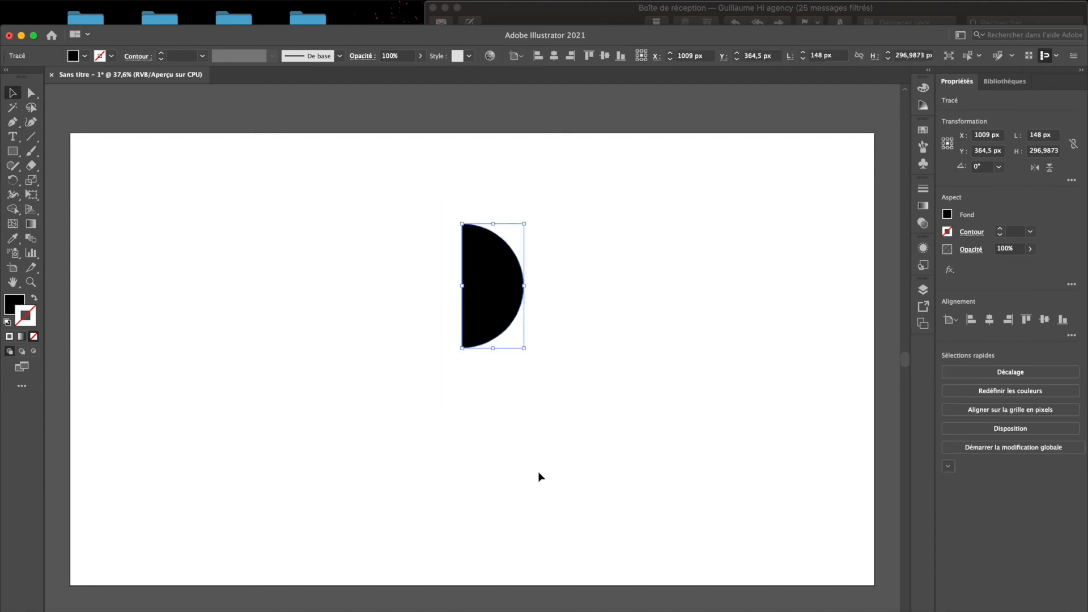
pyautogui.click(540, 476)
# - Draw a vertical black bar about 24 × 346 px below the half circle and duplicate it rightwards every 38 px into ten bars
pyautogui.press('m')
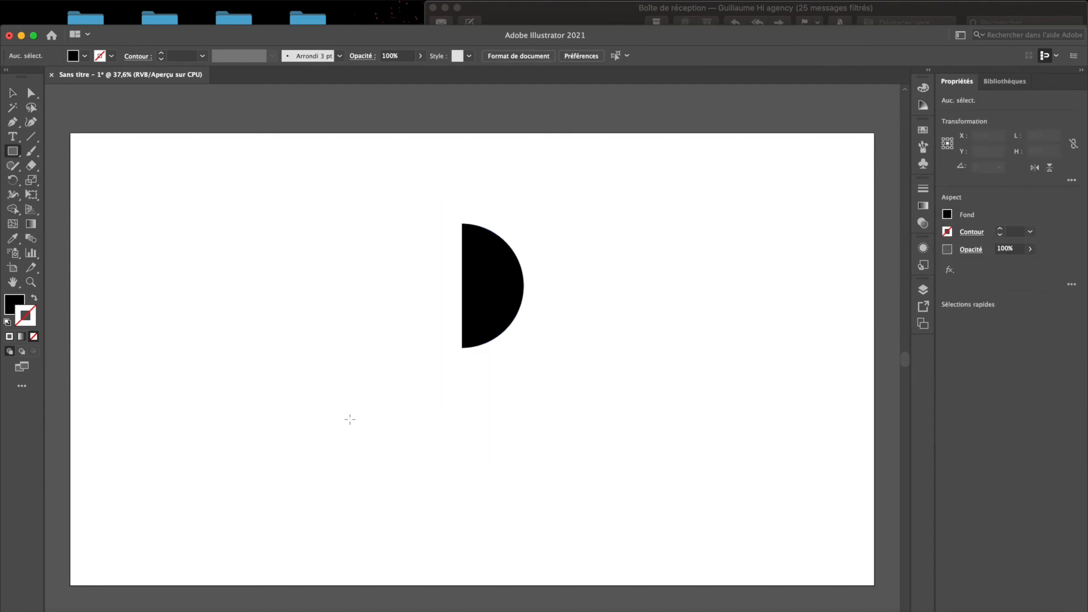
pyautogui.moveTo(324, 403); pyautogui.dragTo(334, 547)
pyautogui.press('v')
pyautogui.moveTo(329, 443); pyautogui.dragTo(345, 442)
pyautogui.press('super+d')
pyautogui.press('super+d')
pyautogui.press('super+d')
pyautogui.press('super+d')
pyautogui.press('super+d')
pyautogui.press('super+d')
pyautogui.press('super+d')
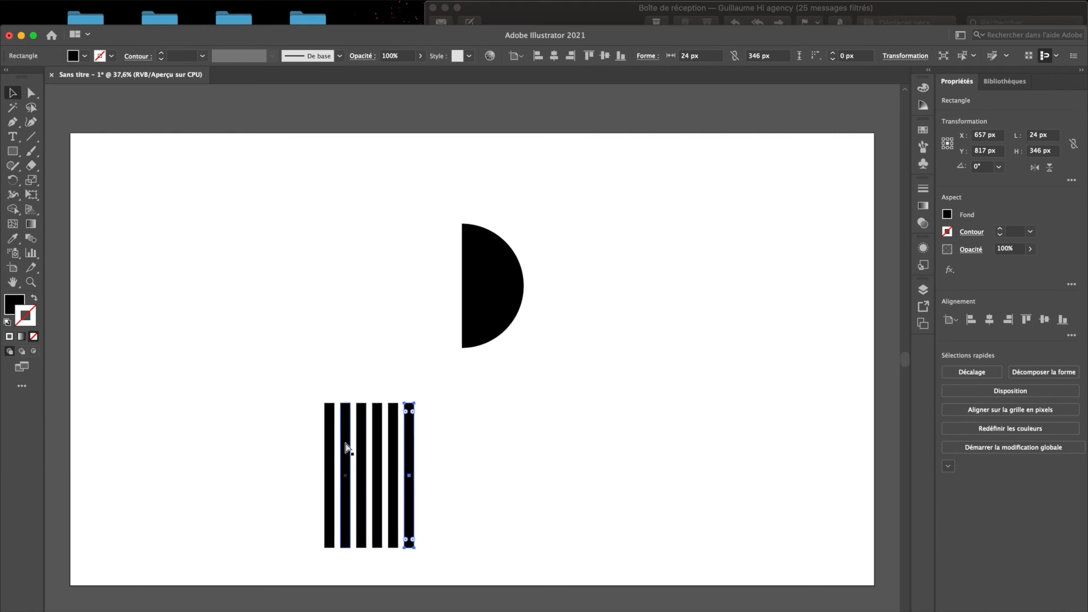
pyautogui.press('super+d')
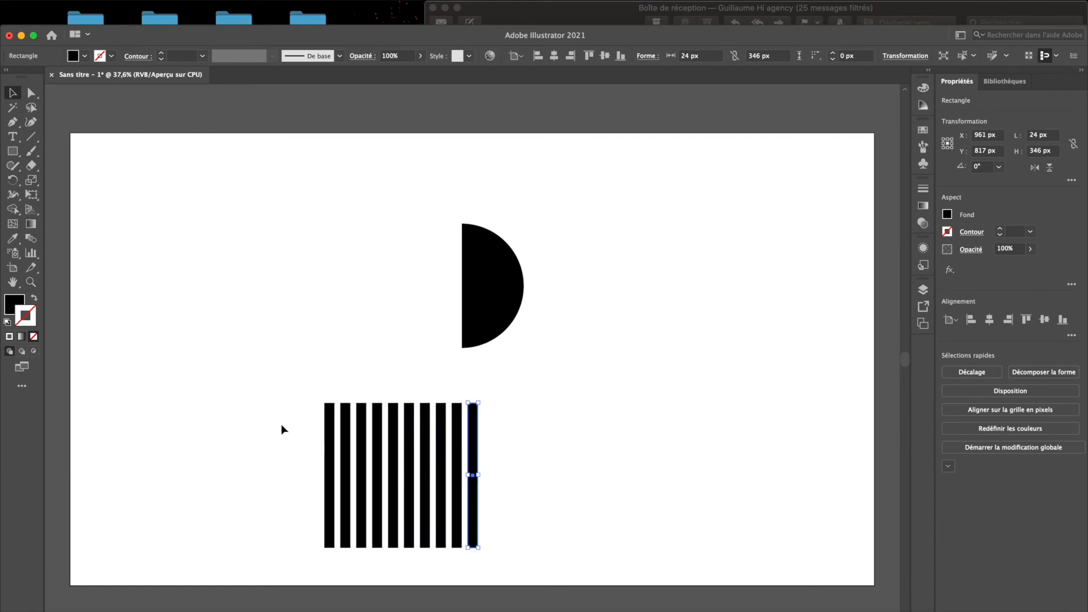
# - Stretch the ten black bars to 542 px tall, move them to the left of the half circle and group them
pyautogui.moveTo(281, 424); pyautogui.dragTo(495, 450)
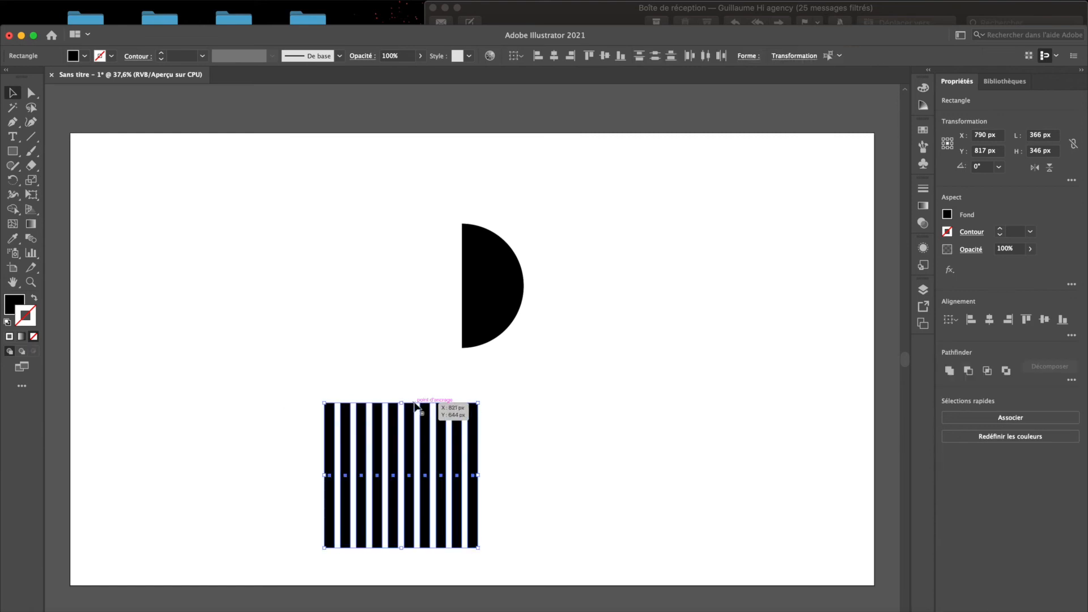
pyautogui.moveTo(402, 403); pyautogui.dragTo(402, 320)
pyautogui.moveTo(410, 381); pyautogui.dragTo(297, 395)
pyautogui.press('super+g')
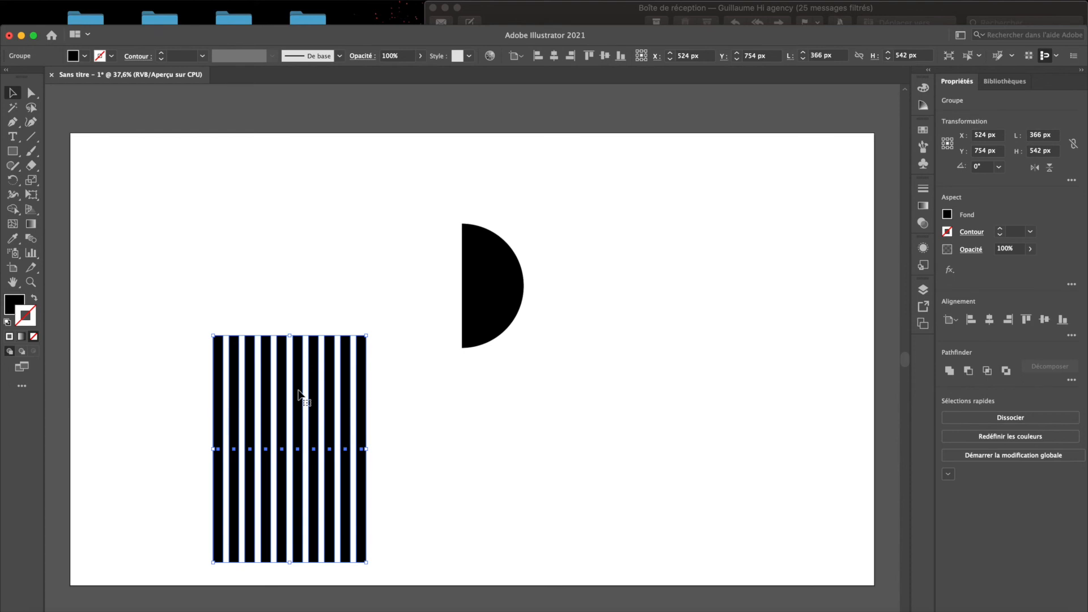
# - Change the half circle's fill to purple 6c0ed8
pyautogui.click(506, 312)
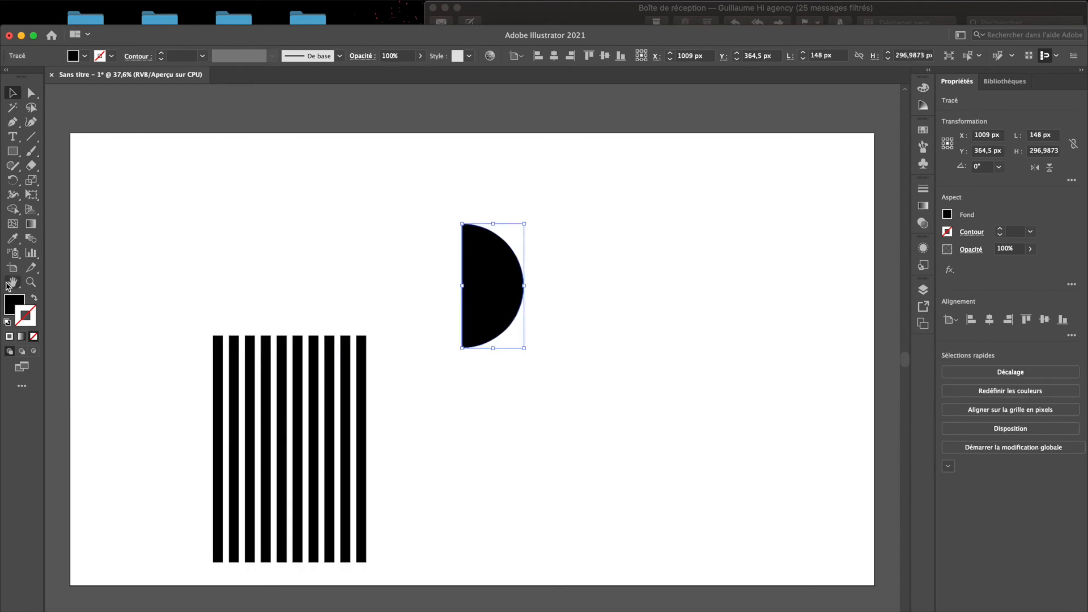
pyautogui.doubleClick(15, 305)
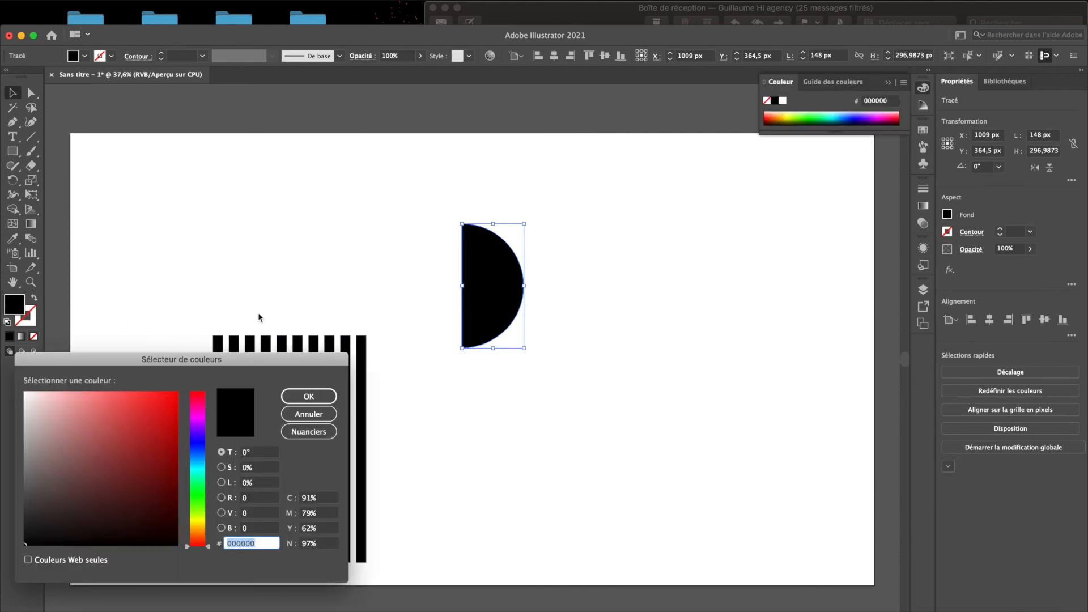
pyautogui.click(198, 431)
pyautogui.click(168, 415)
pyautogui.click(307, 398)
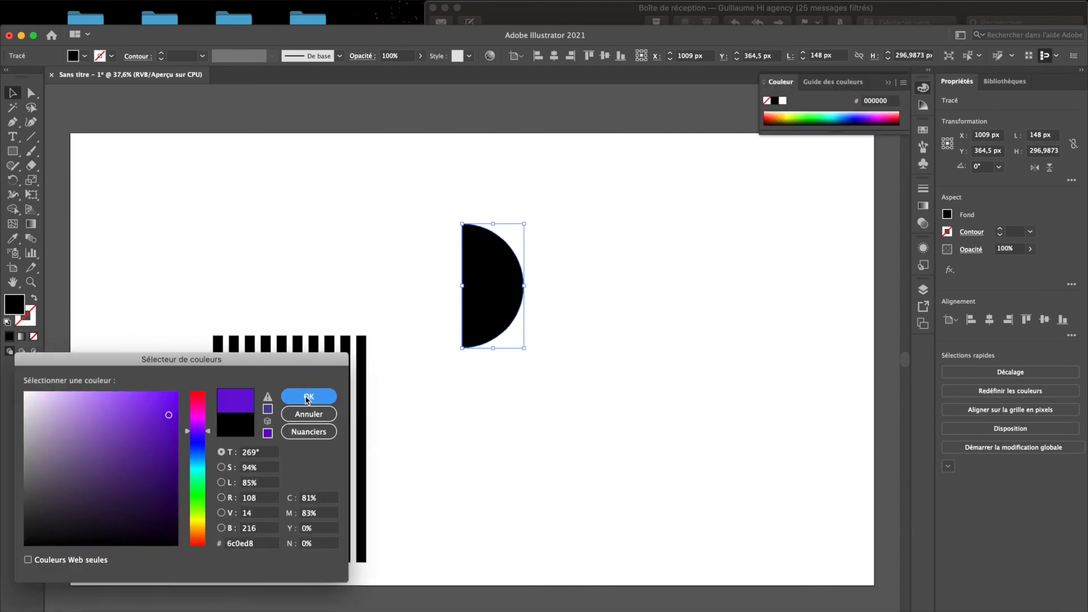
# - Start a 3D Revolve effect on the purple half circle to form a sphere
pyautogui.click(339, 199)
pyautogui.click(481, 228)
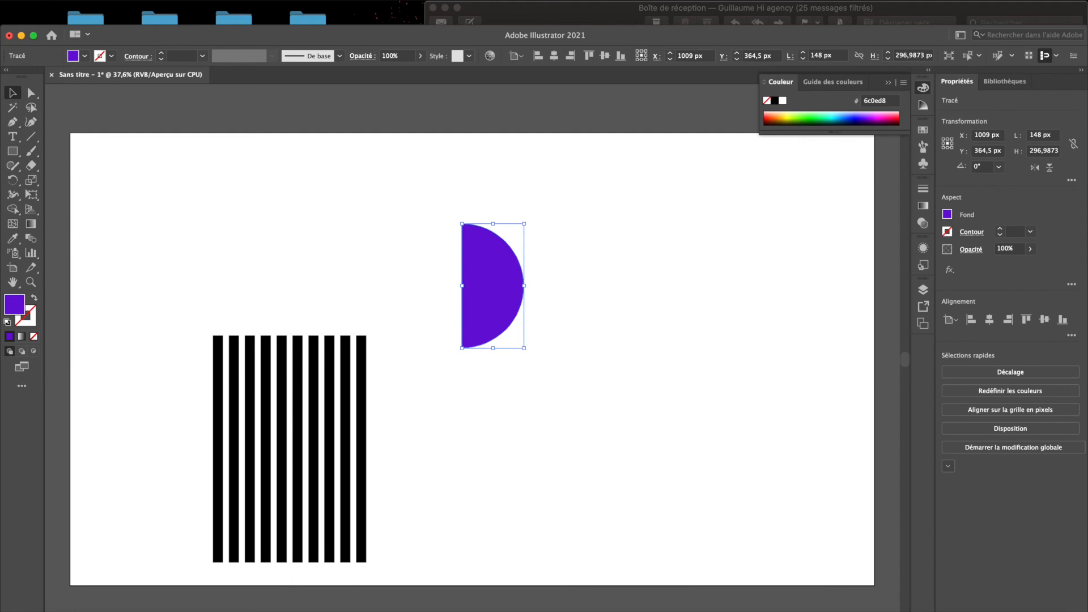
pyautogui.click(300, 1)
pyautogui.moveTo(286, 0)
pyautogui.moveTo(364, 71)
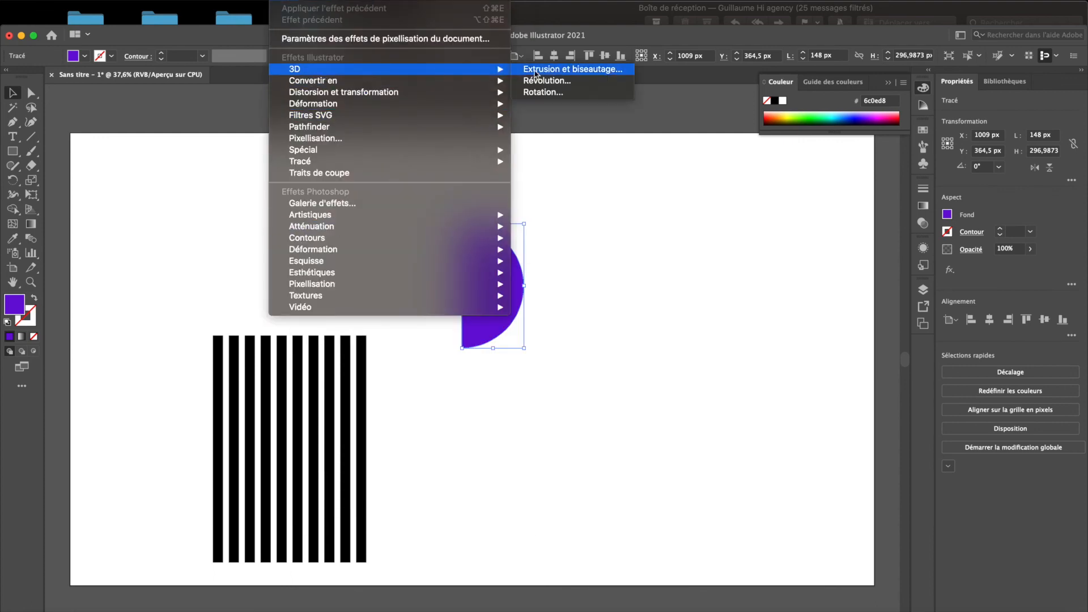
pyautogui.click(540, 80)
# - Map the Origine symbol onto the sphere's visible surface and apply the revolve effect
pyautogui.click(767, 282)
pyautogui.click(772, 49)
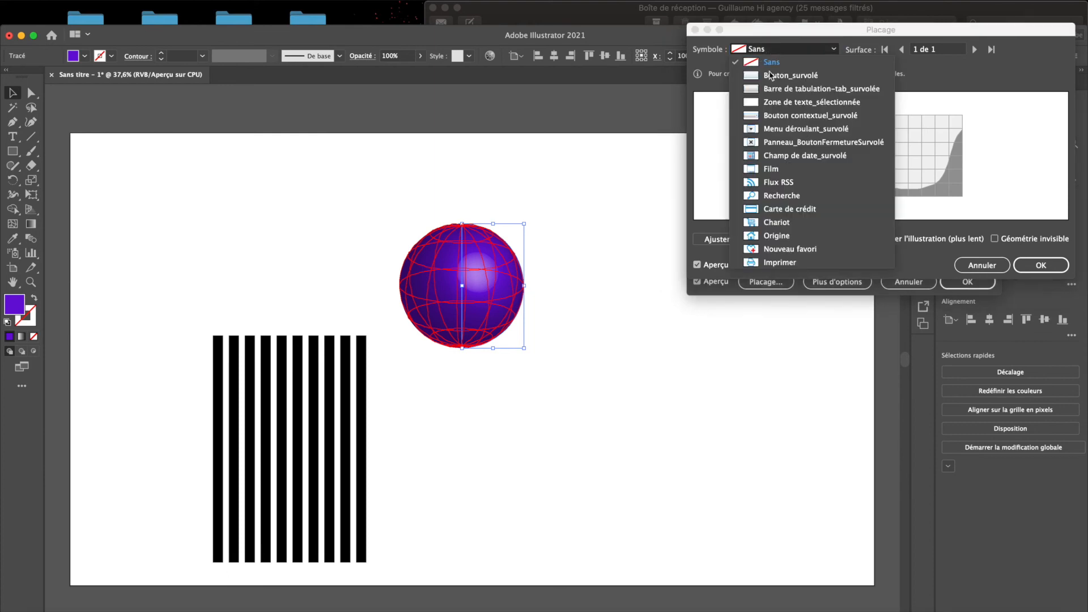
pyautogui.click(776, 236)
pyautogui.moveTo(889, 150); pyautogui.dragTo(921, 131)
pyautogui.click(1026, 263)
pyautogui.click(973, 270)
pyautogui.click(680, 369)
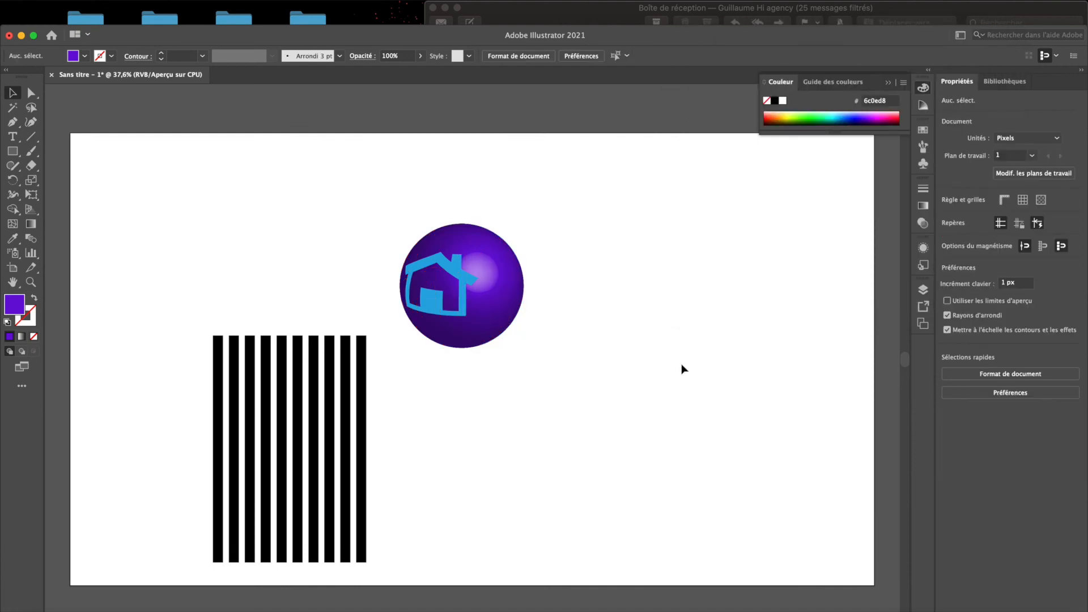
pyautogui.click(426, 285)
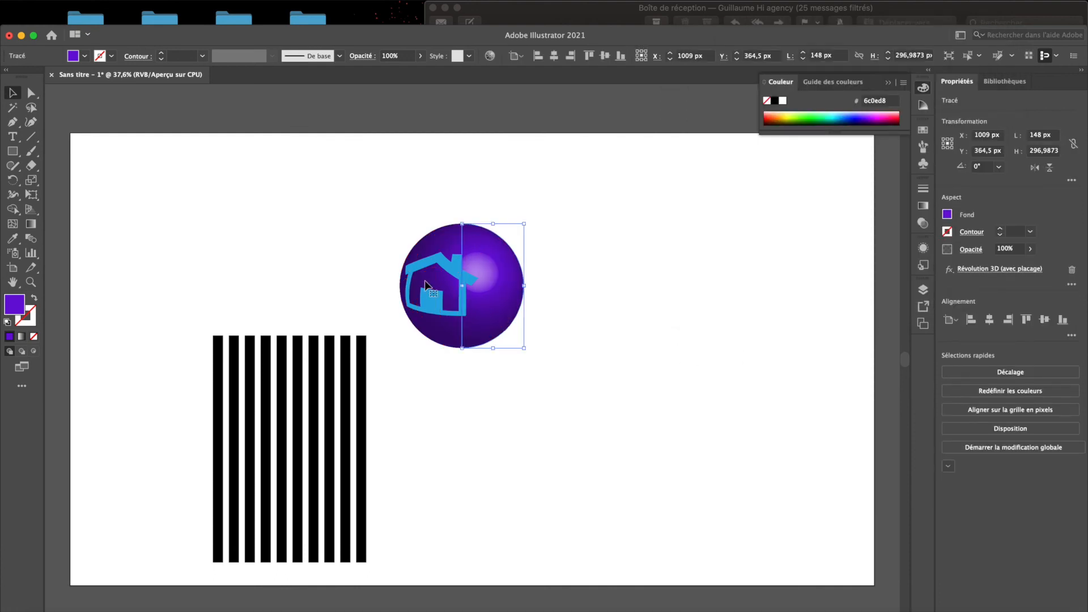
pyautogui.click(306, 6)
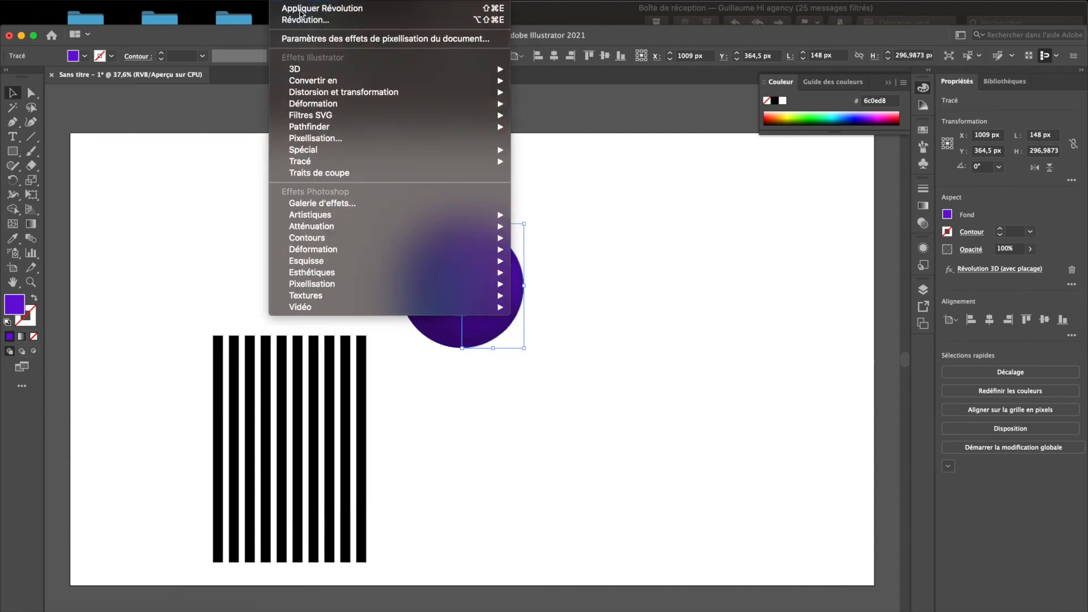
pyautogui.click(221, 179)
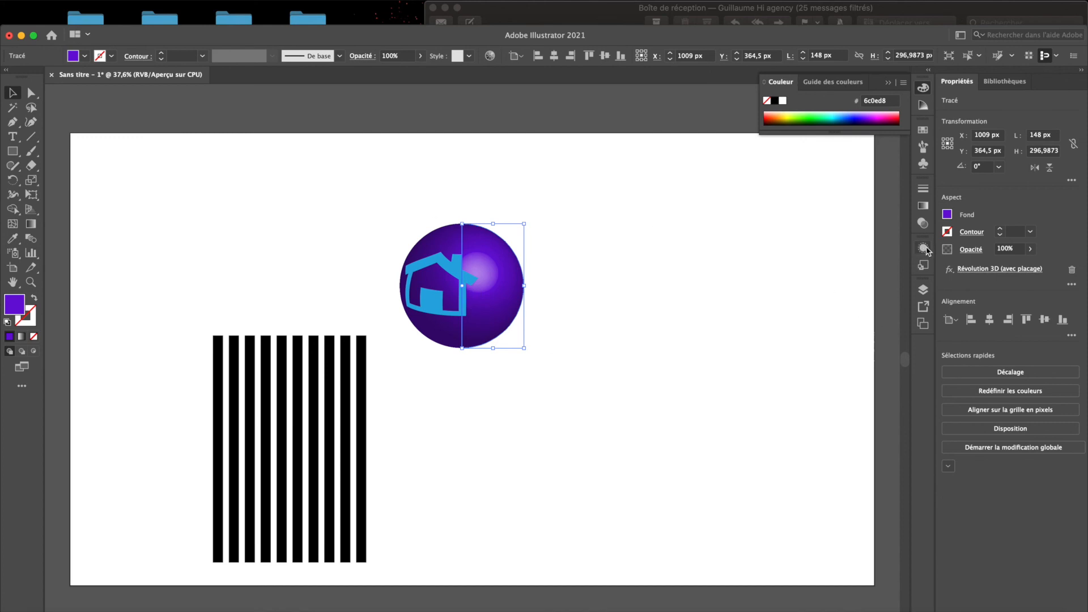
pyautogui.click(356, 0)
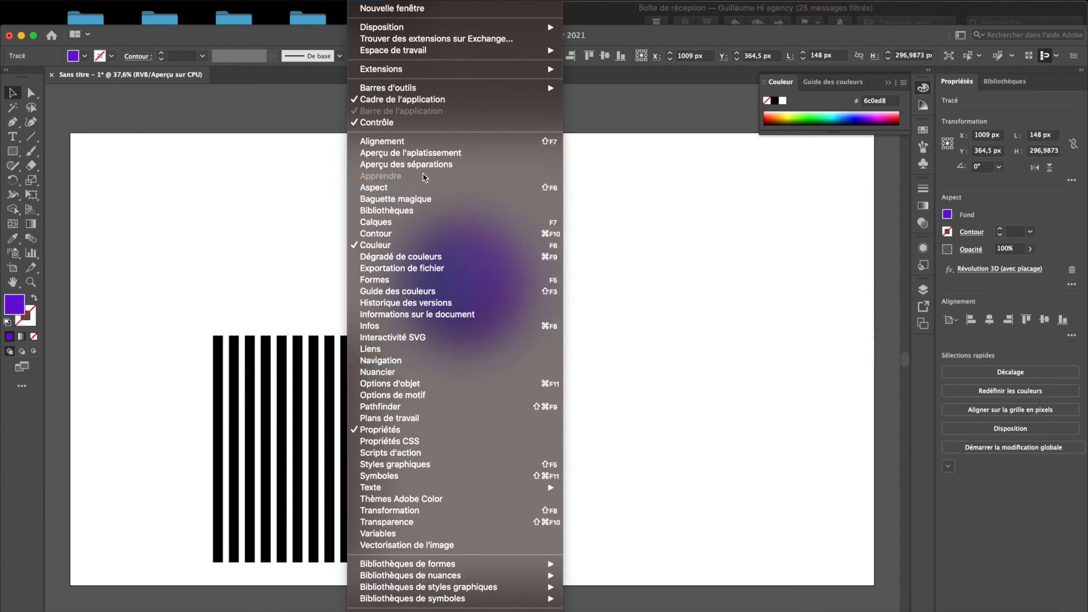
pyautogui.click(855, 262)
# - Try to replace the house artwork mapped on the sphere by clearing it and checking the available symbols
pyautogui.click(923, 247)
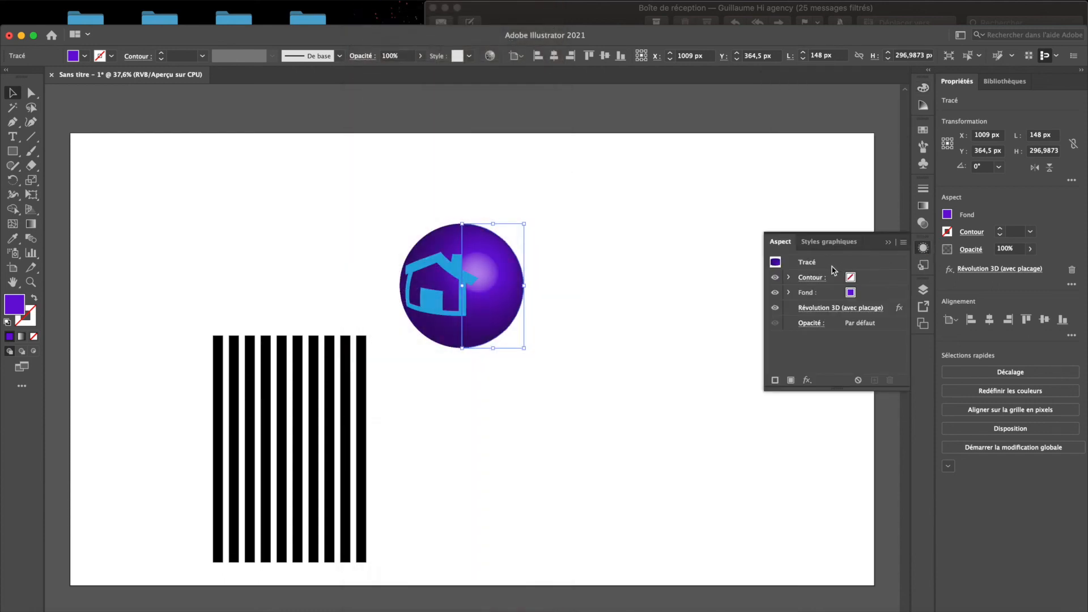
pyautogui.click(842, 309)
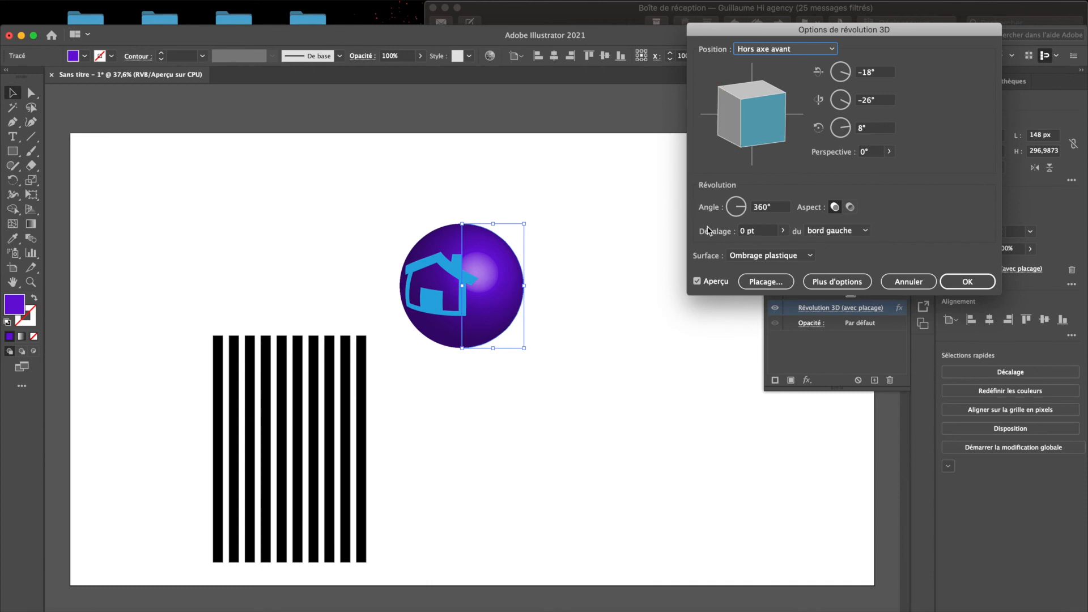
pyautogui.click(756, 283)
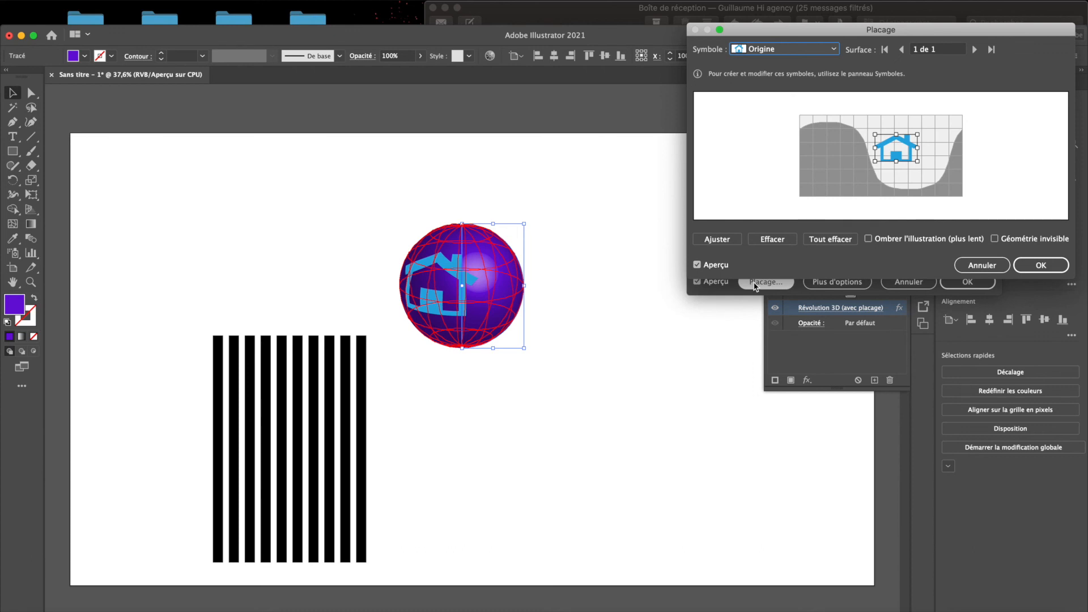
pyautogui.click(771, 240)
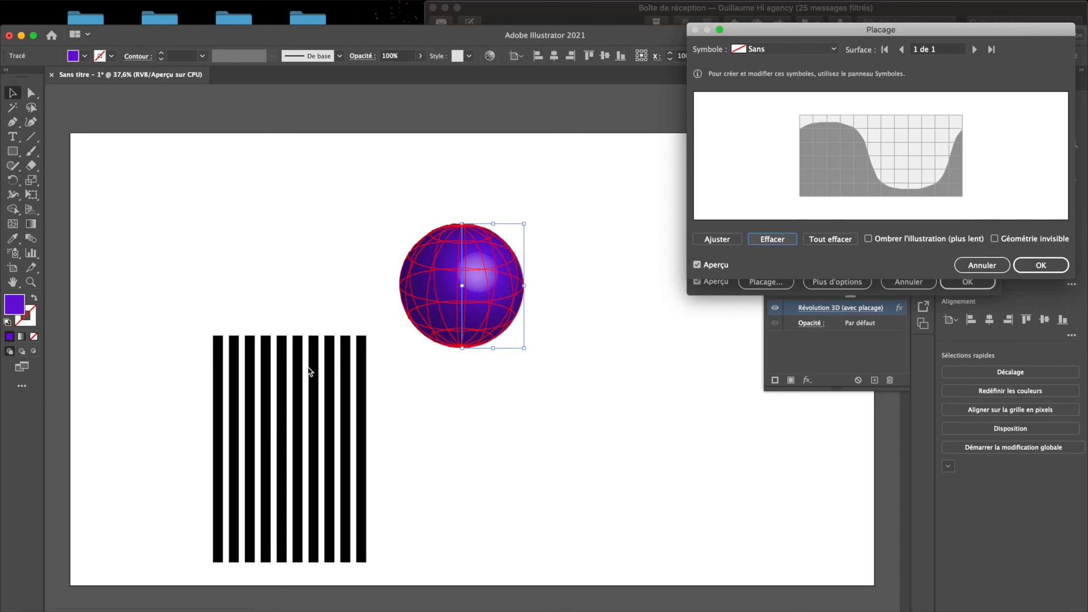
pyautogui.click(796, 52)
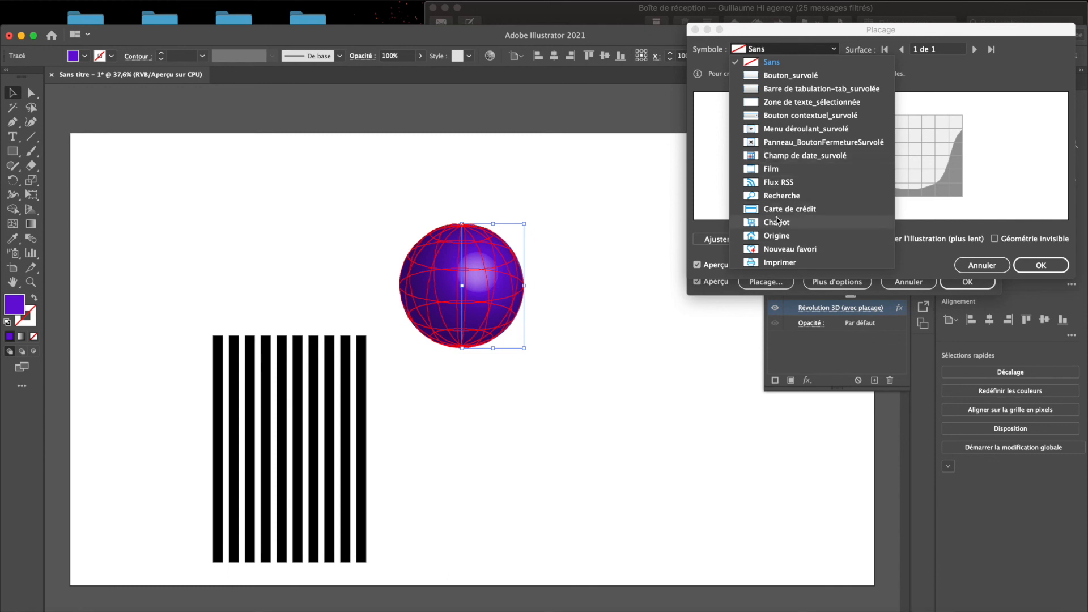
pyautogui.click(930, 271)
pyautogui.click(966, 265)
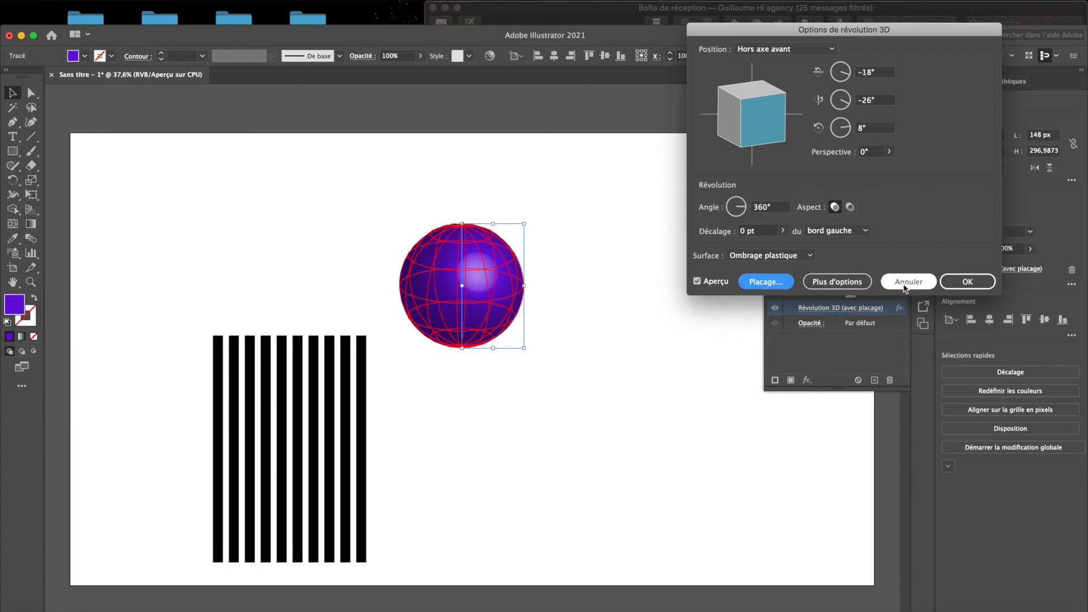
pyautogui.click(909, 282)
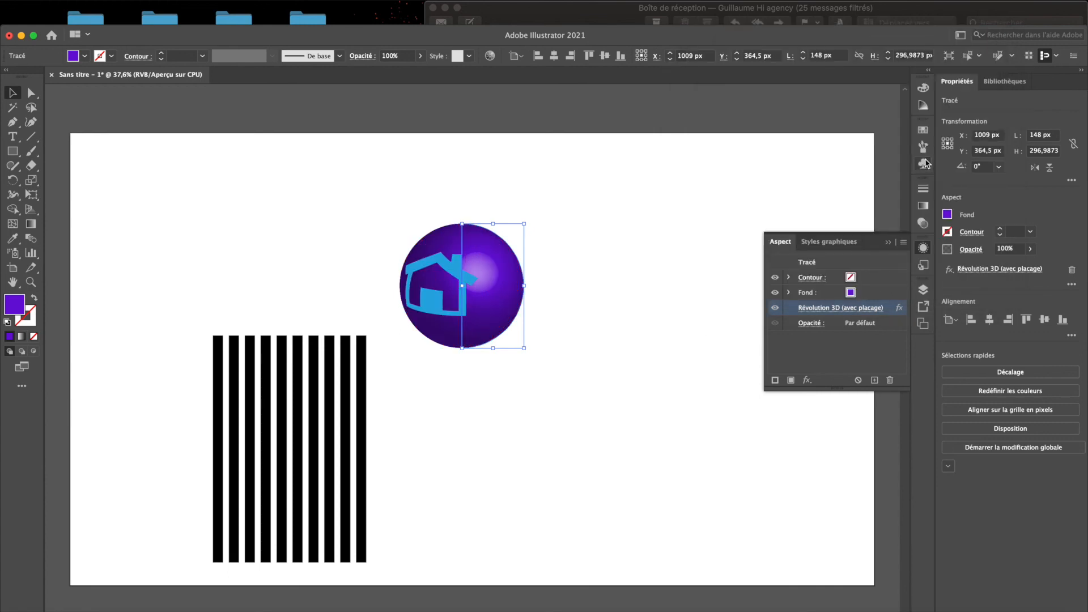
# - Save the grouped stripes as a new dynamic symbol named "rayures"
pyautogui.click(923, 164)
pyautogui.click(286, 375)
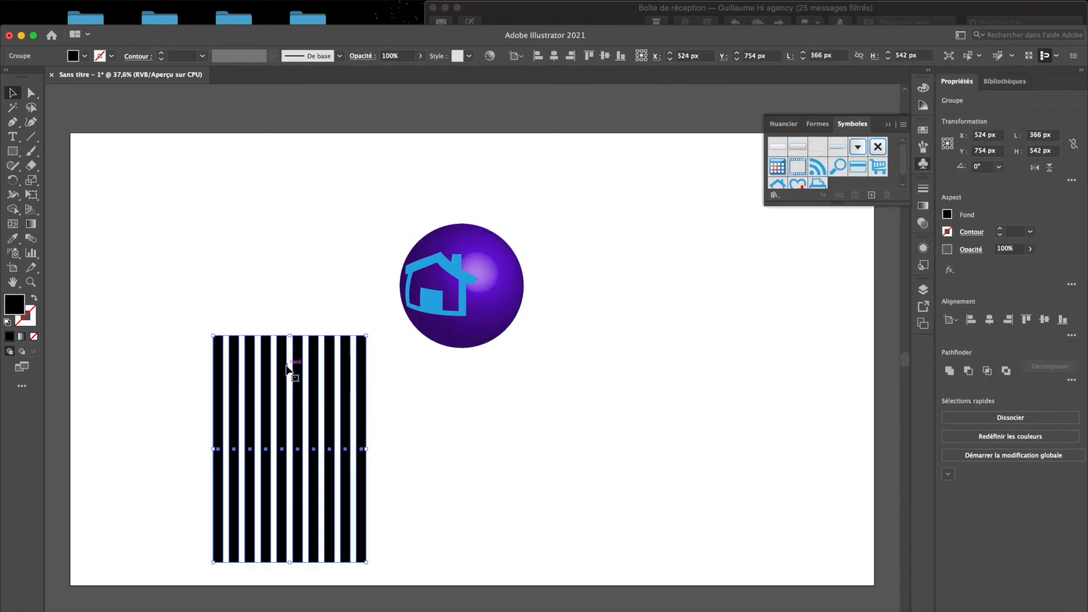
pyautogui.moveTo(287, 374); pyautogui.dragTo(829, 178)
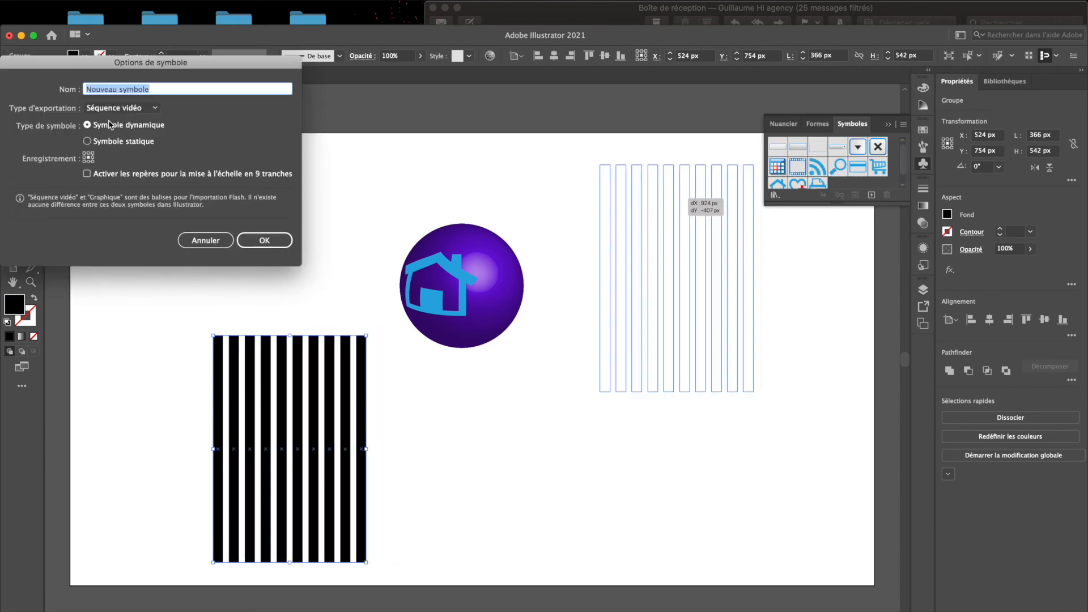
pyautogui.write('rayures')
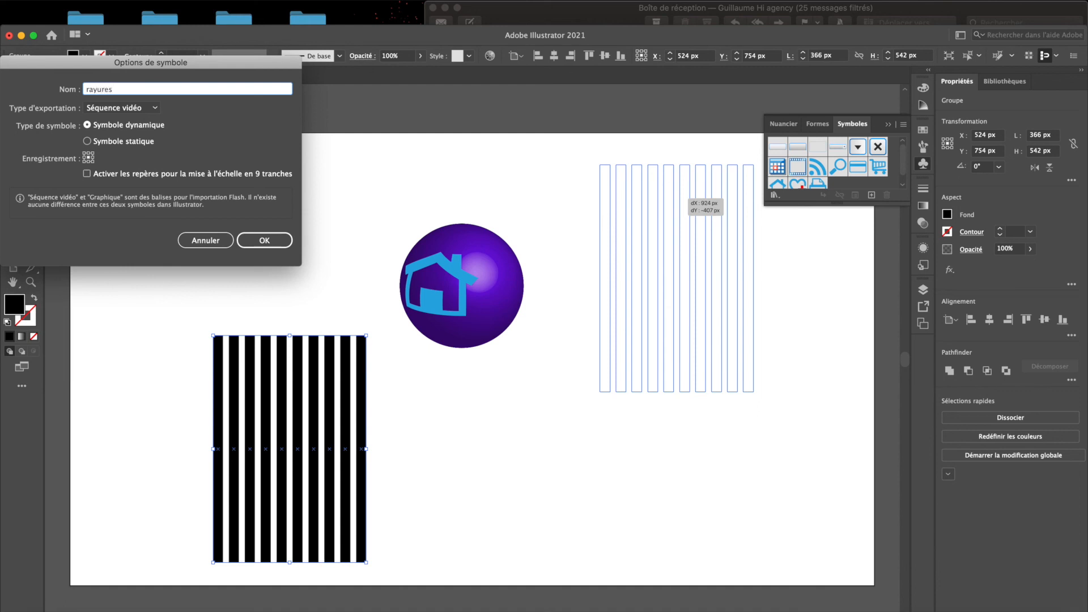
pyautogui.press('Return')
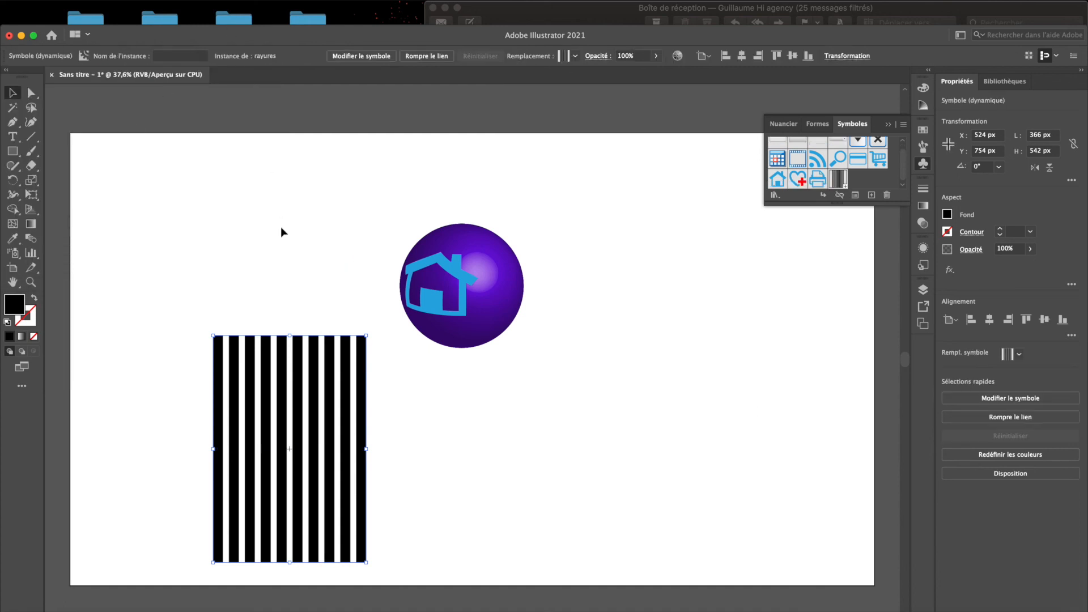
# - Edit the sphere's existing 3D Revolve effect and clear the Origine symbol from its map art
pyautogui.click(466, 312)
pyautogui.click(924, 248)
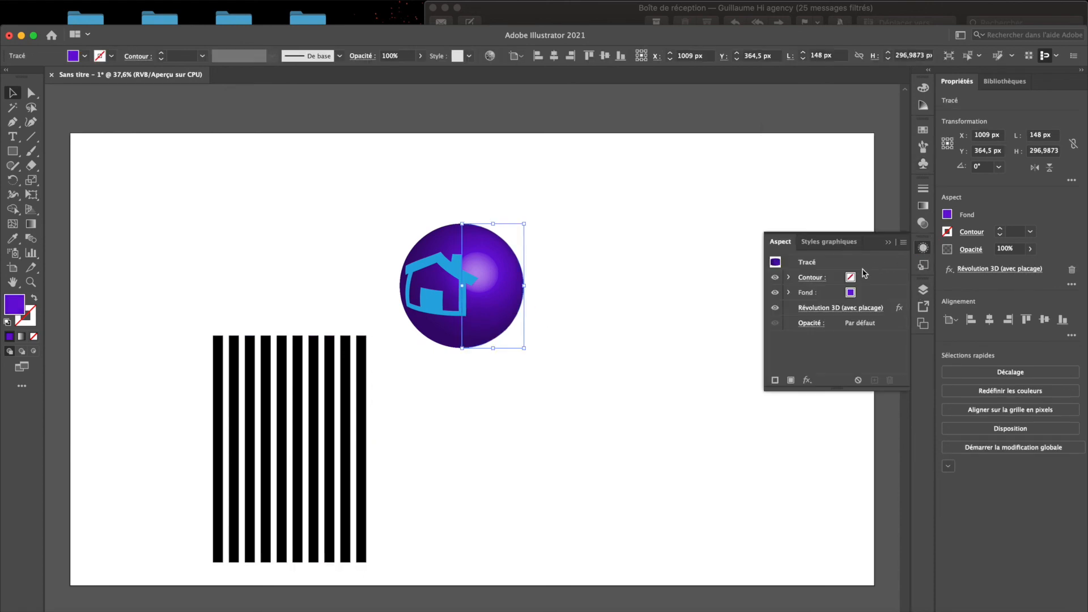
pyautogui.click(827, 308)
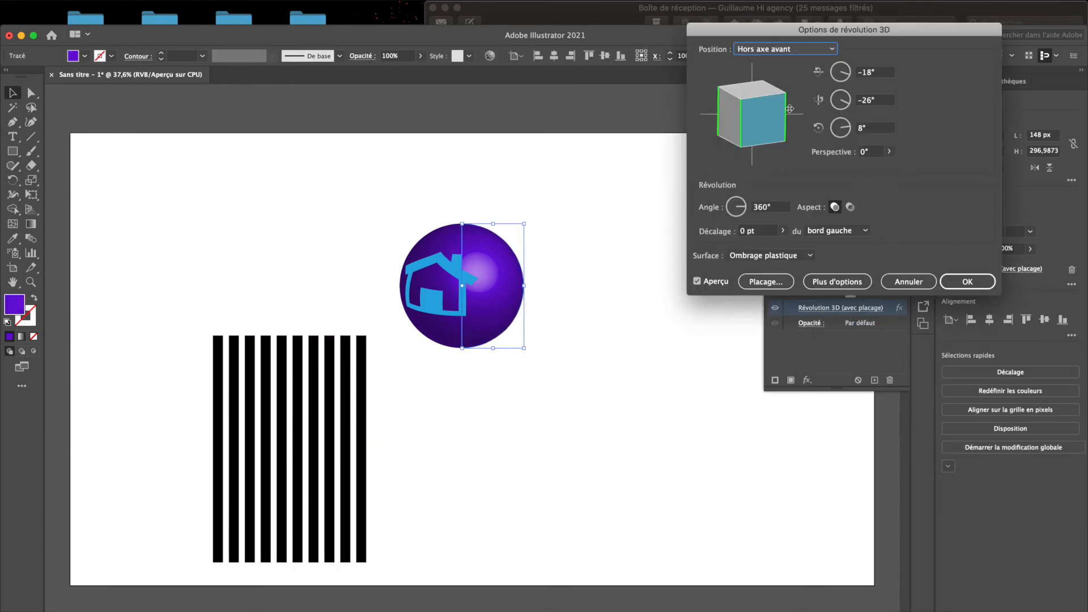
pyautogui.click(765, 284)
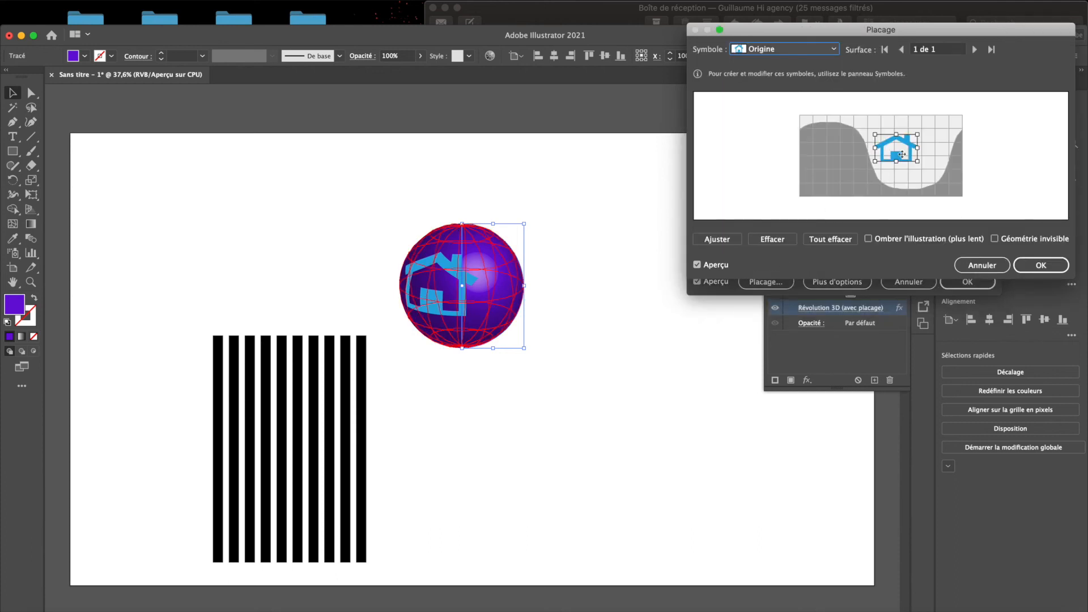
pyautogui.click(769, 238)
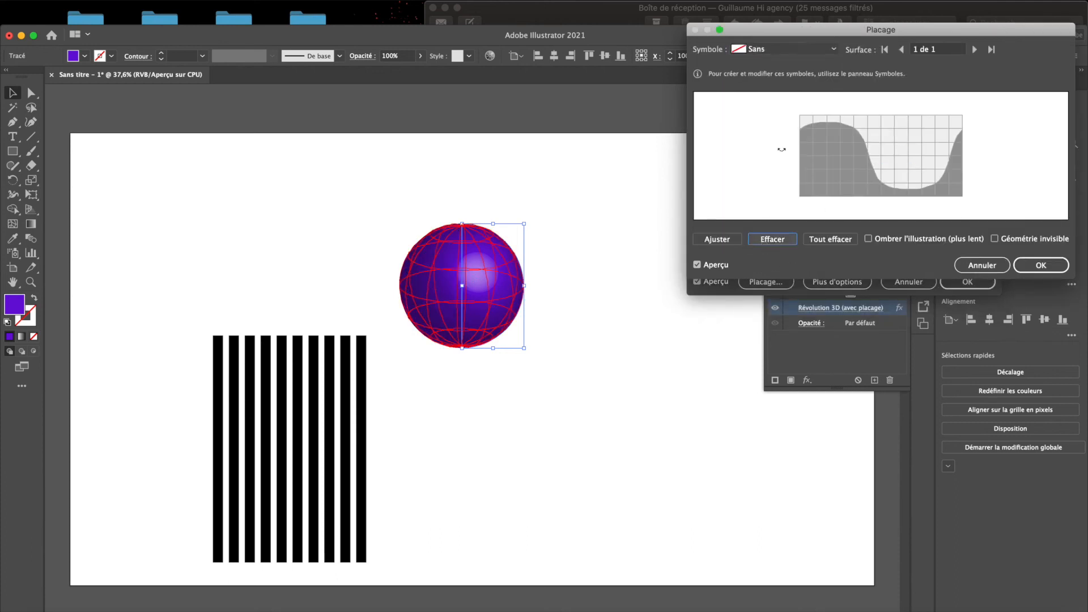
# - Map the rayures symbol onto the sphere, reposition and enlarge it over the visible surface, and apply the effect
pyautogui.click(783, 50)
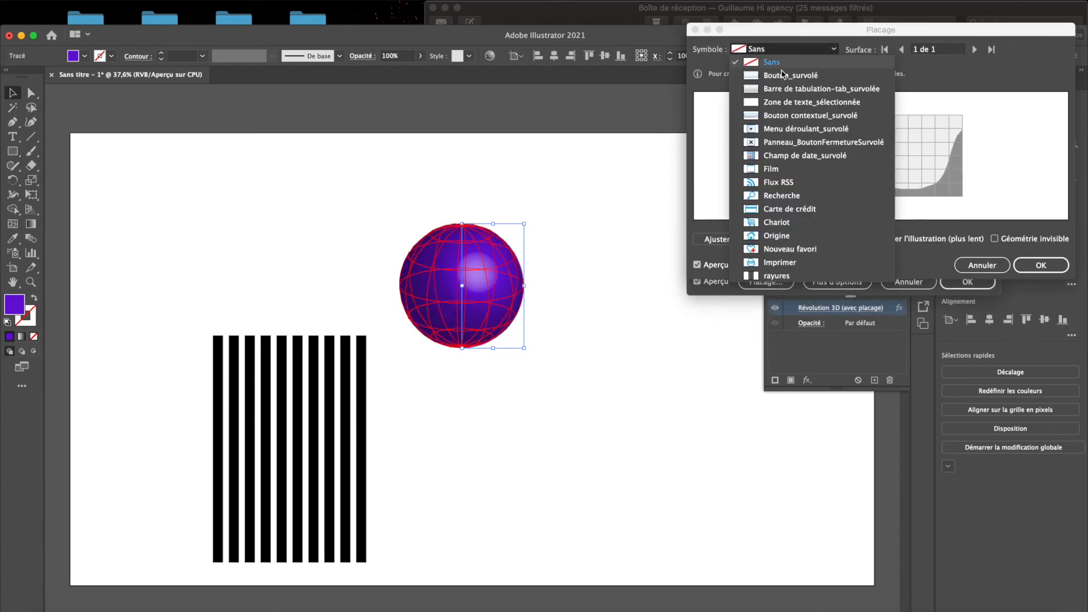
pyautogui.click(776, 276)
pyautogui.moveTo(880, 143); pyautogui.dragTo(900, 144)
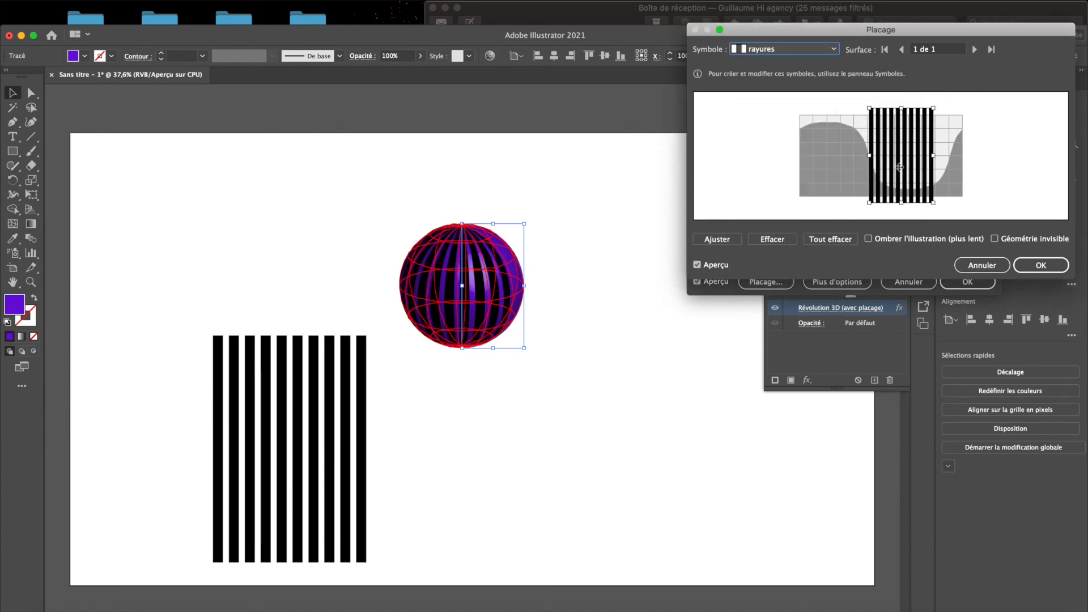
pyautogui.moveTo(936, 108); pyautogui.dragTo(947, 94)
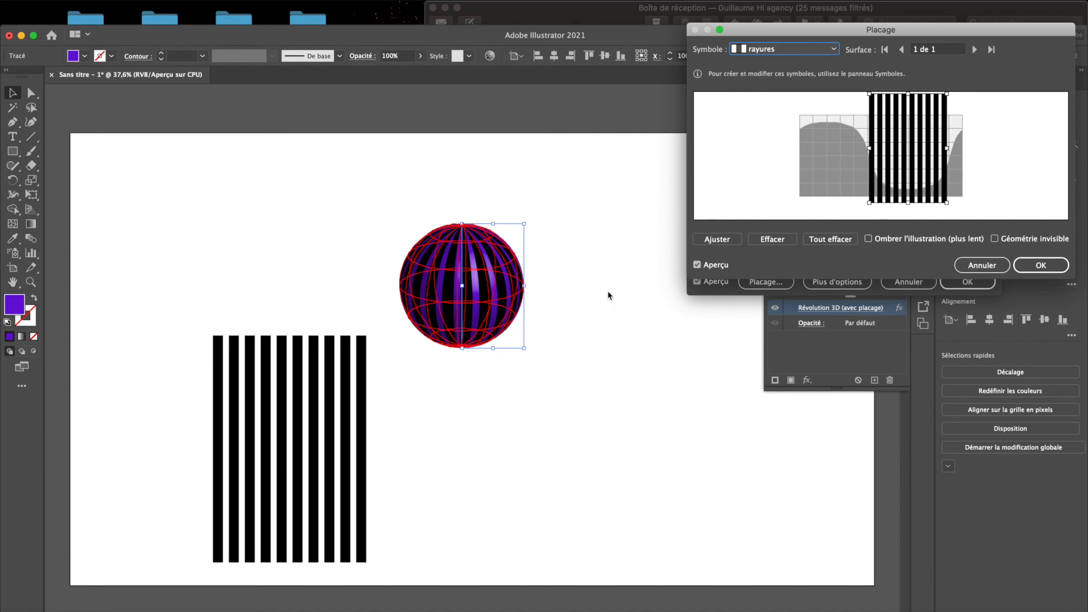
pyautogui.click(1037, 265)
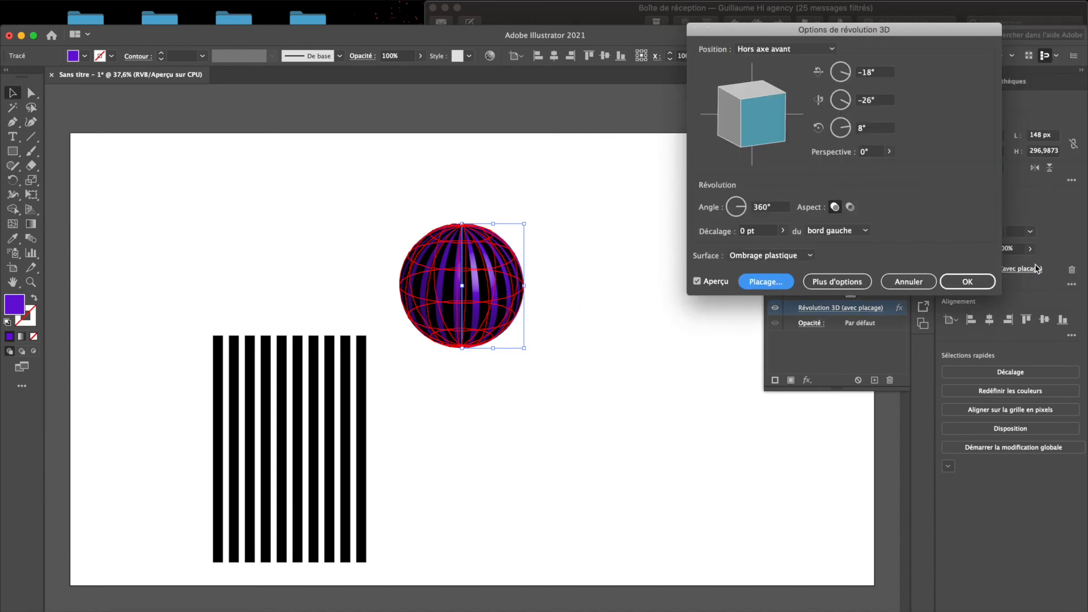
pyautogui.click(967, 282)
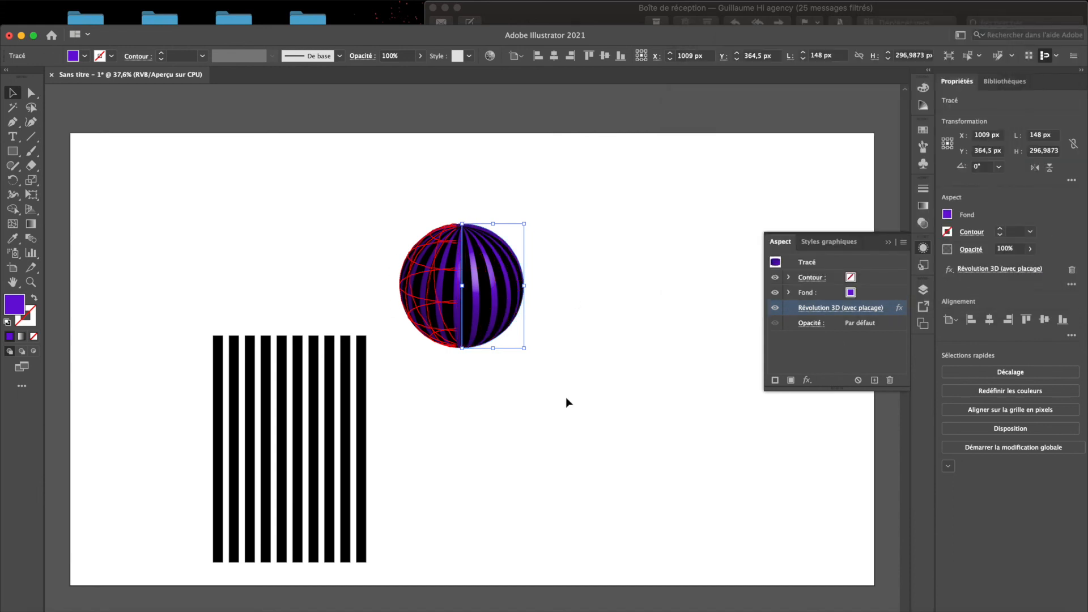
pyautogui.click(426, 398)
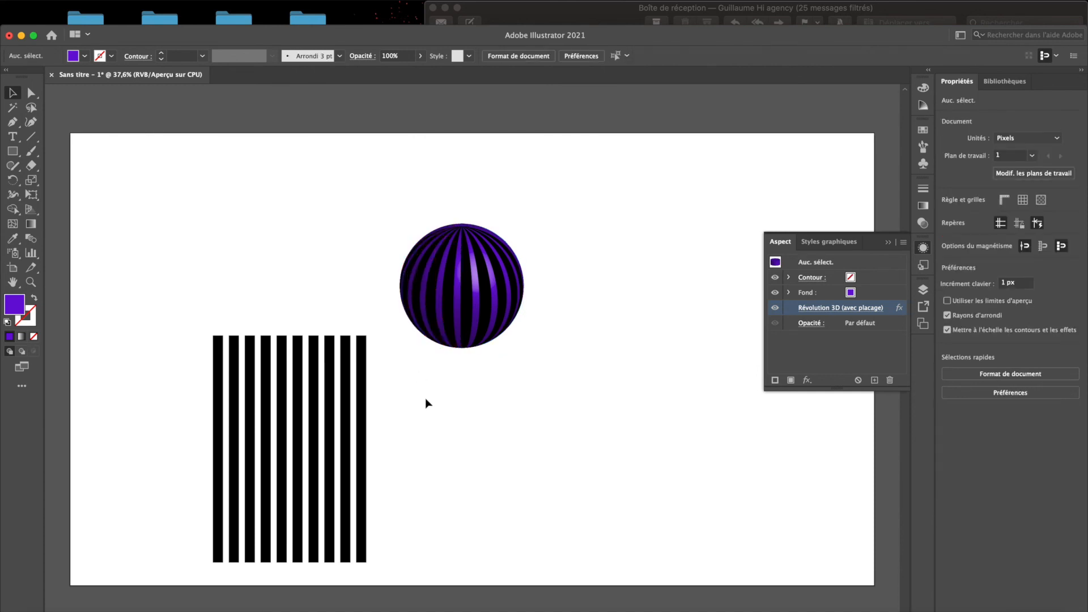
# - Delete the original stripes from the artboard, leaving only the striped sphere
pyautogui.click(268, 454)
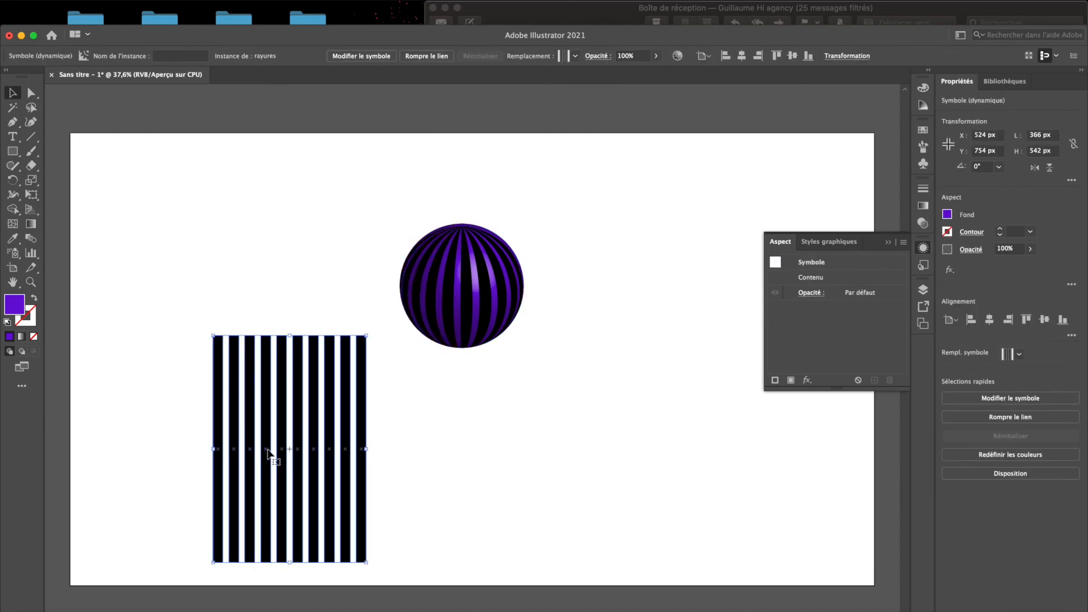
pyautogui.press('Delete')
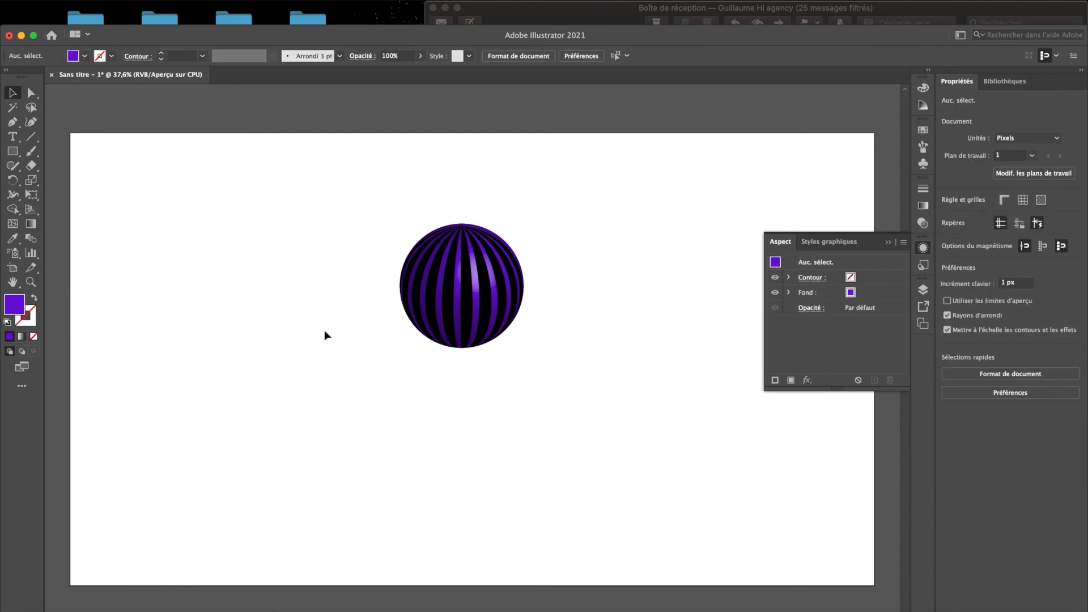
pyautogui.scroll(5, 407, 273)
pyautogui.hscroll(3, 299, 376)
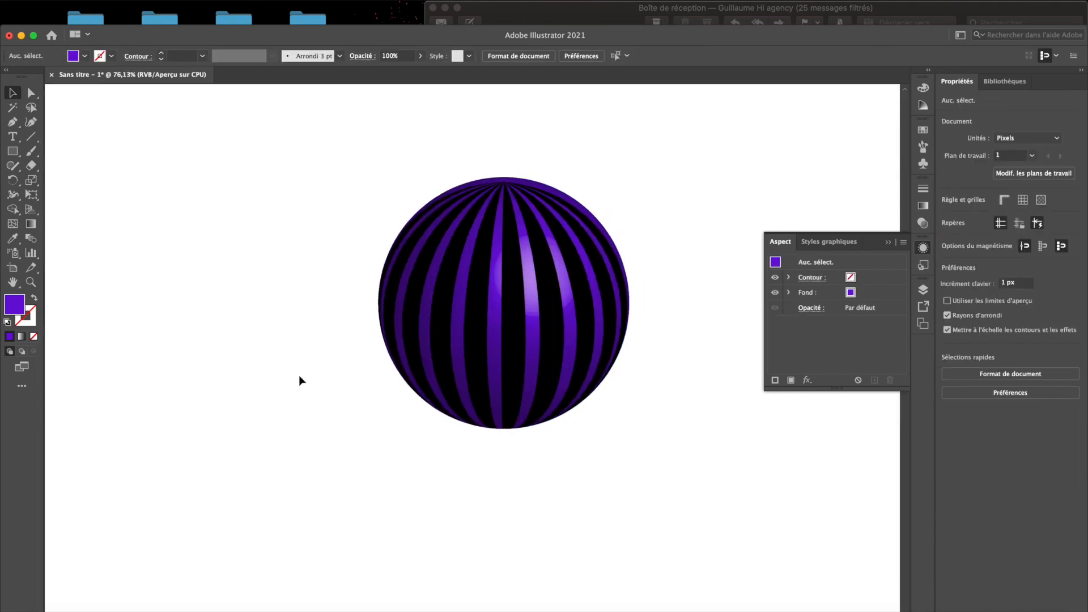